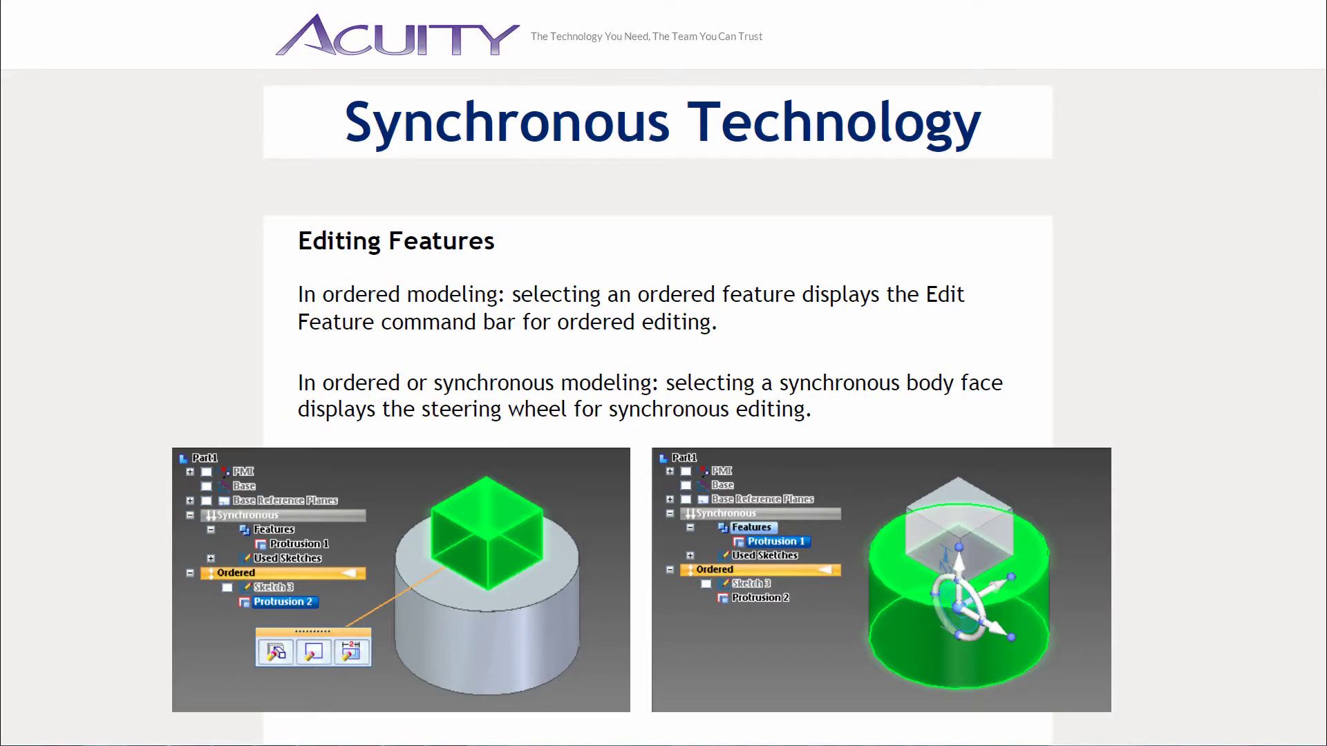
Advance the slideshow past the Steering Wheel and Live Rules slides.
key(Right)
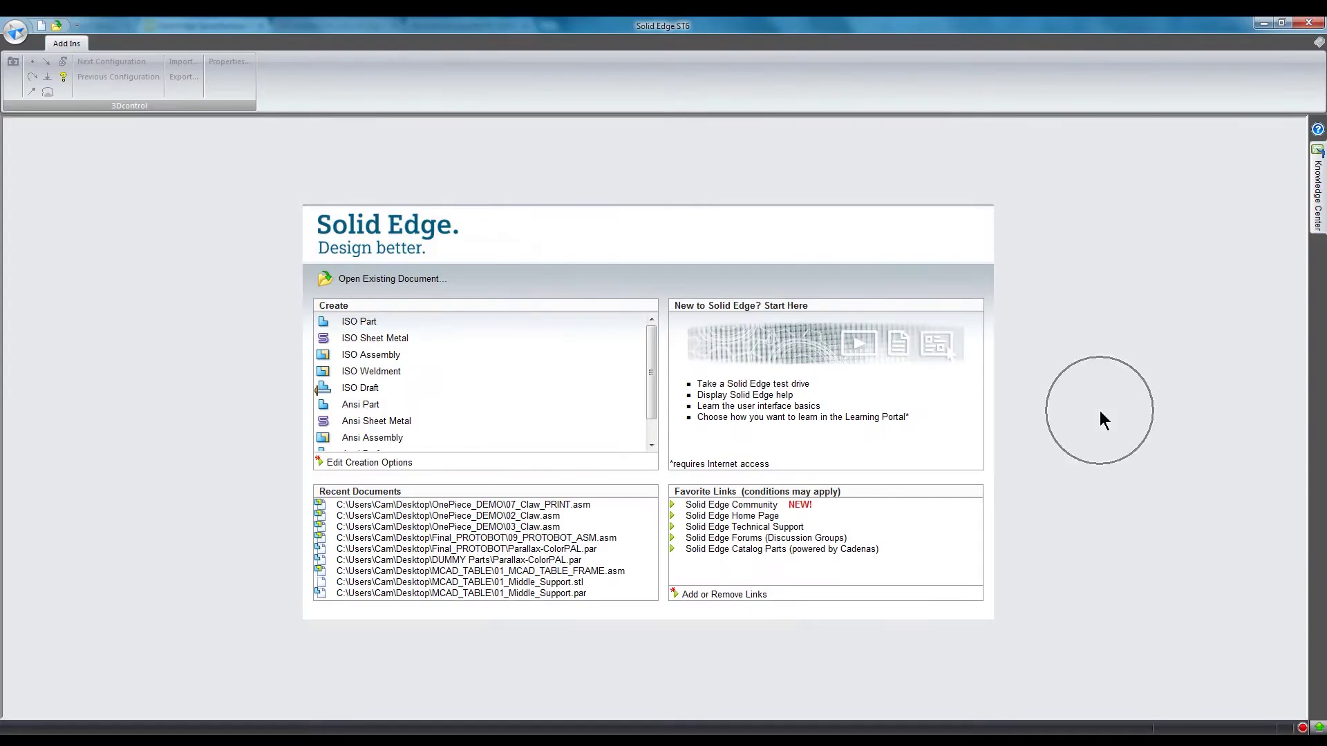
Create a new ISO part and sketch a 9 by 9 rectangle centred on the origin.
click(370, 323)
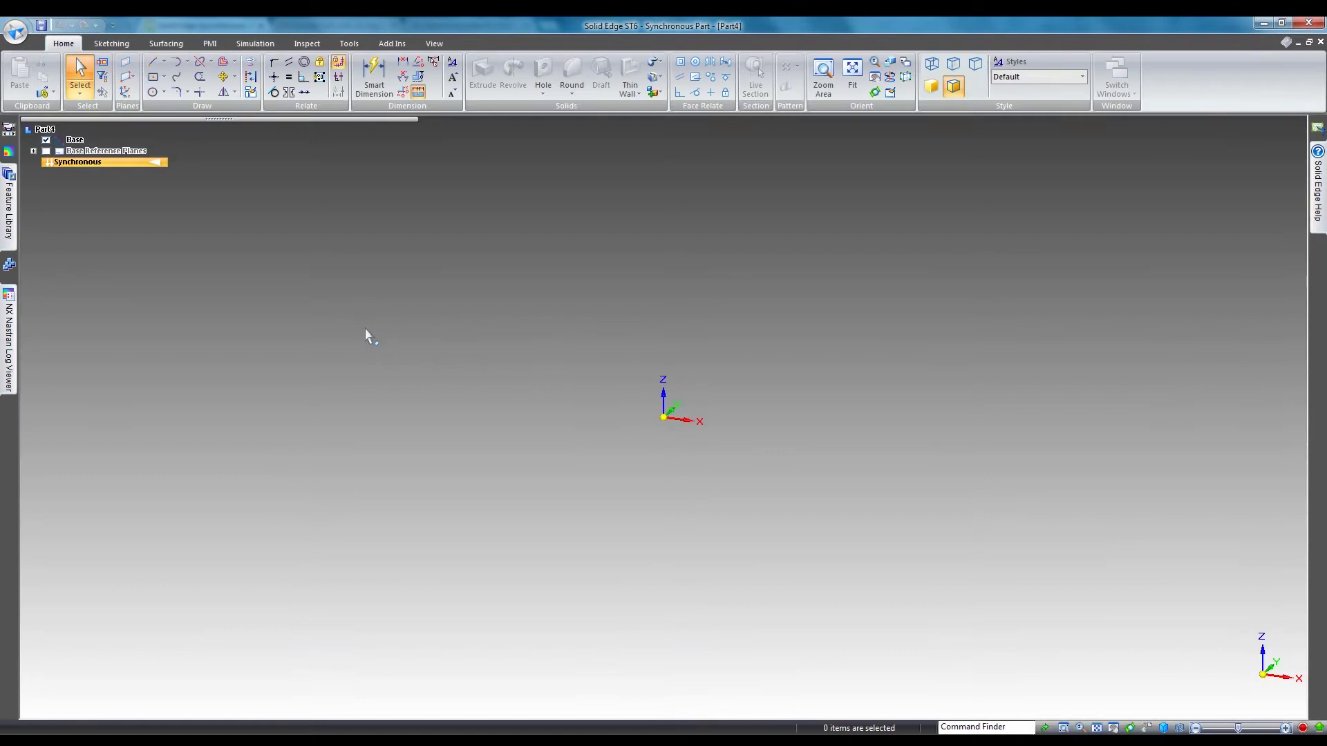
click(153, 77)
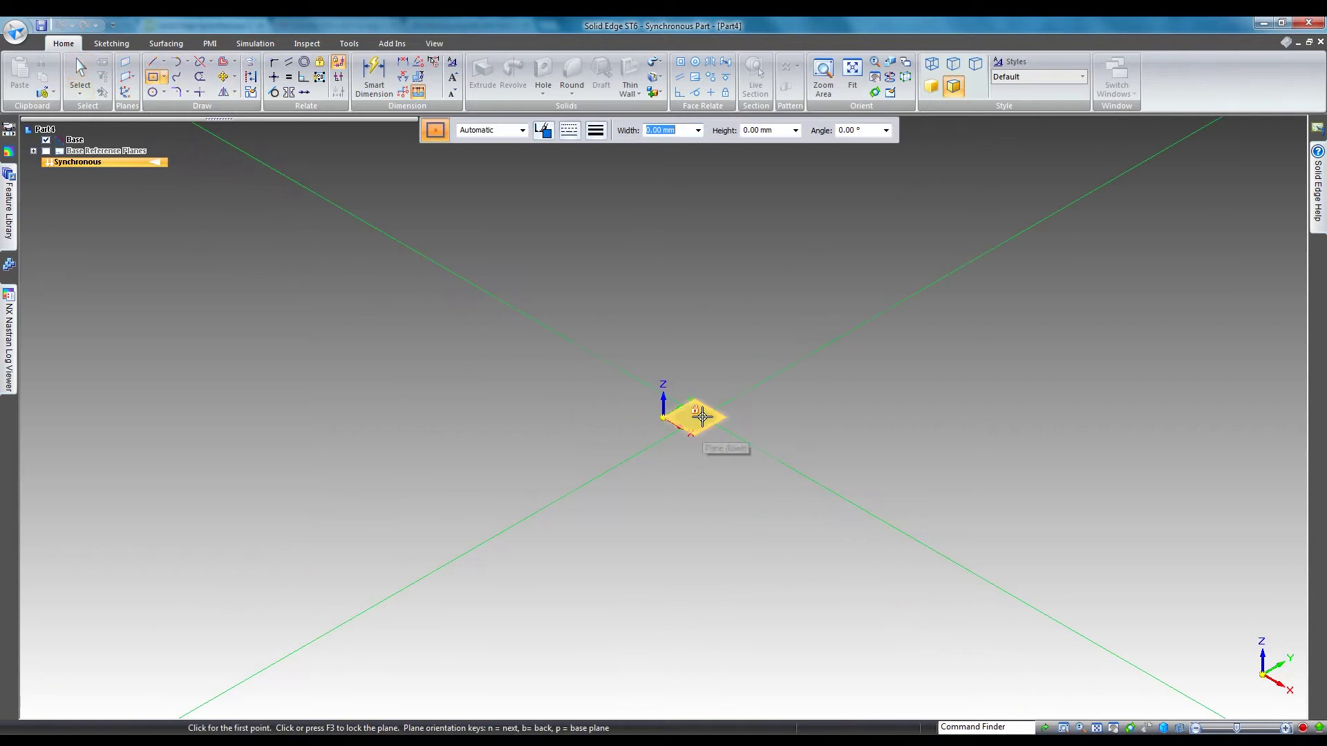
key(F3)
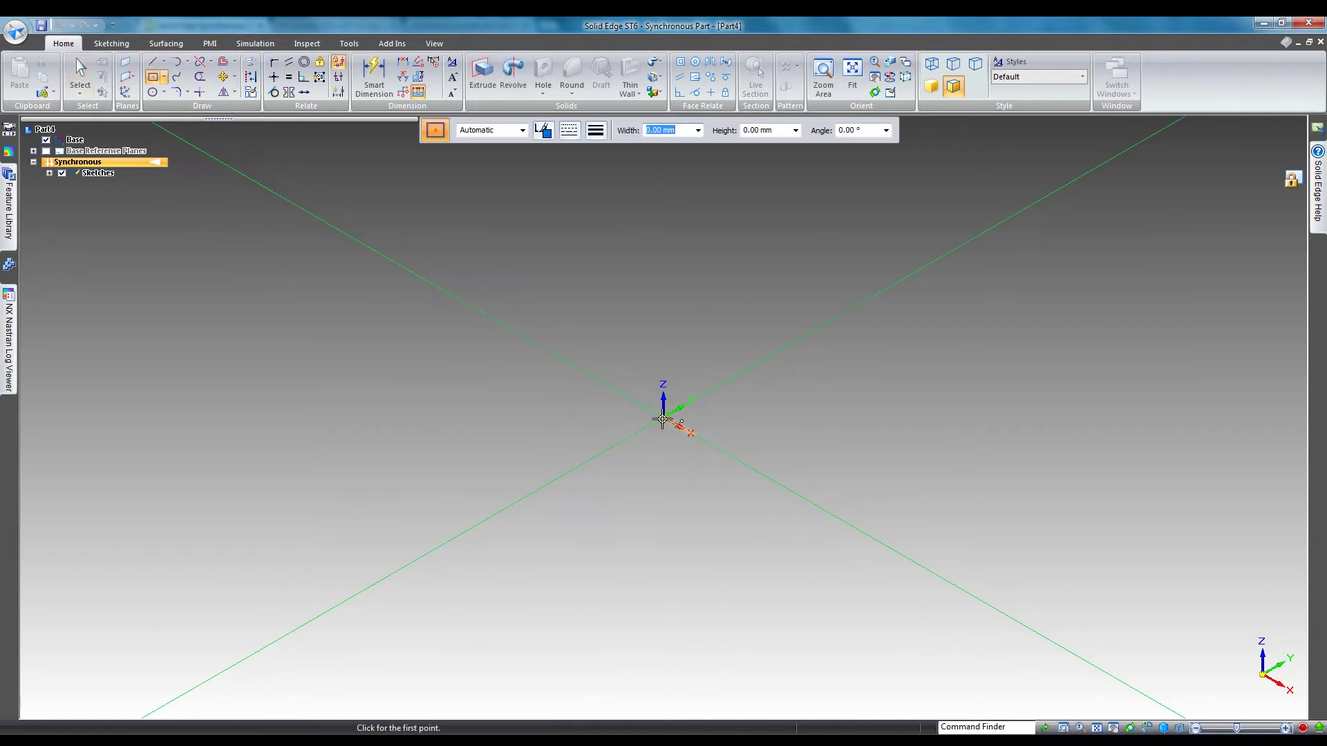
click(662, 419)
text(9)
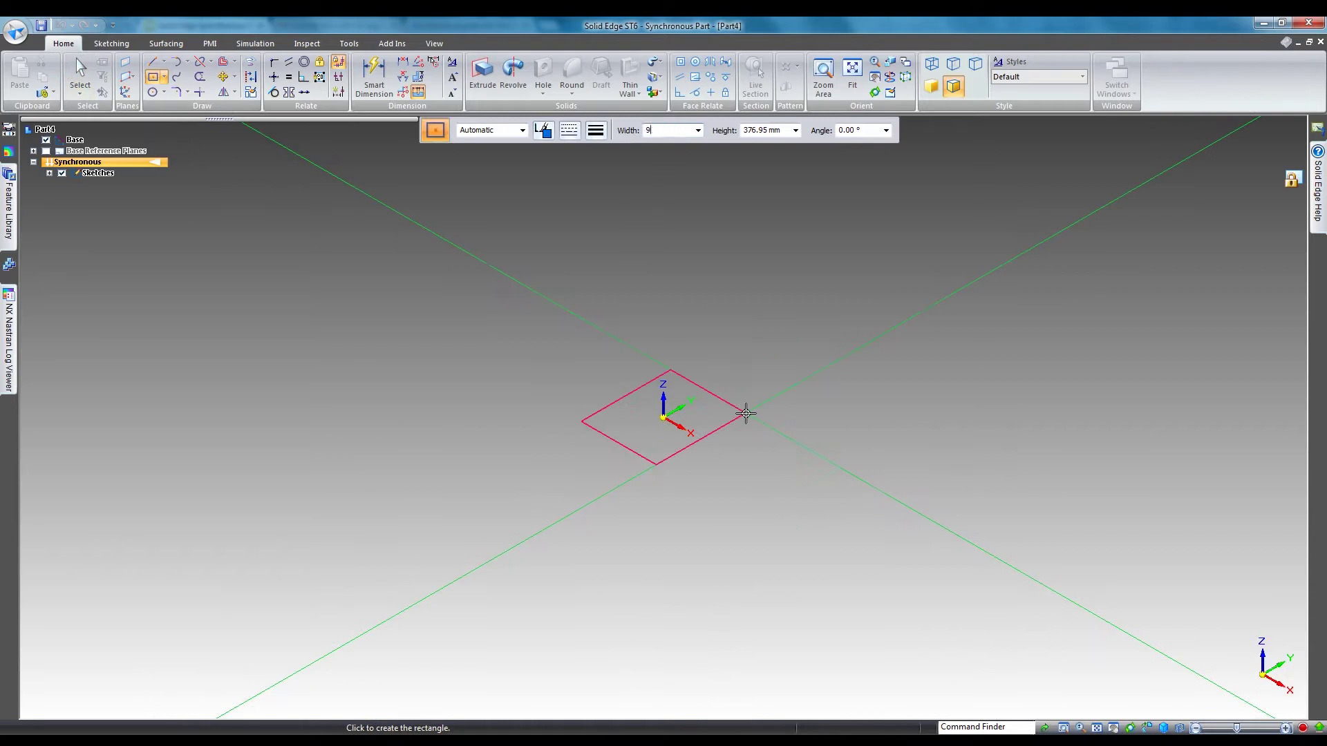
key(Tab)
text(9)
key(Return)
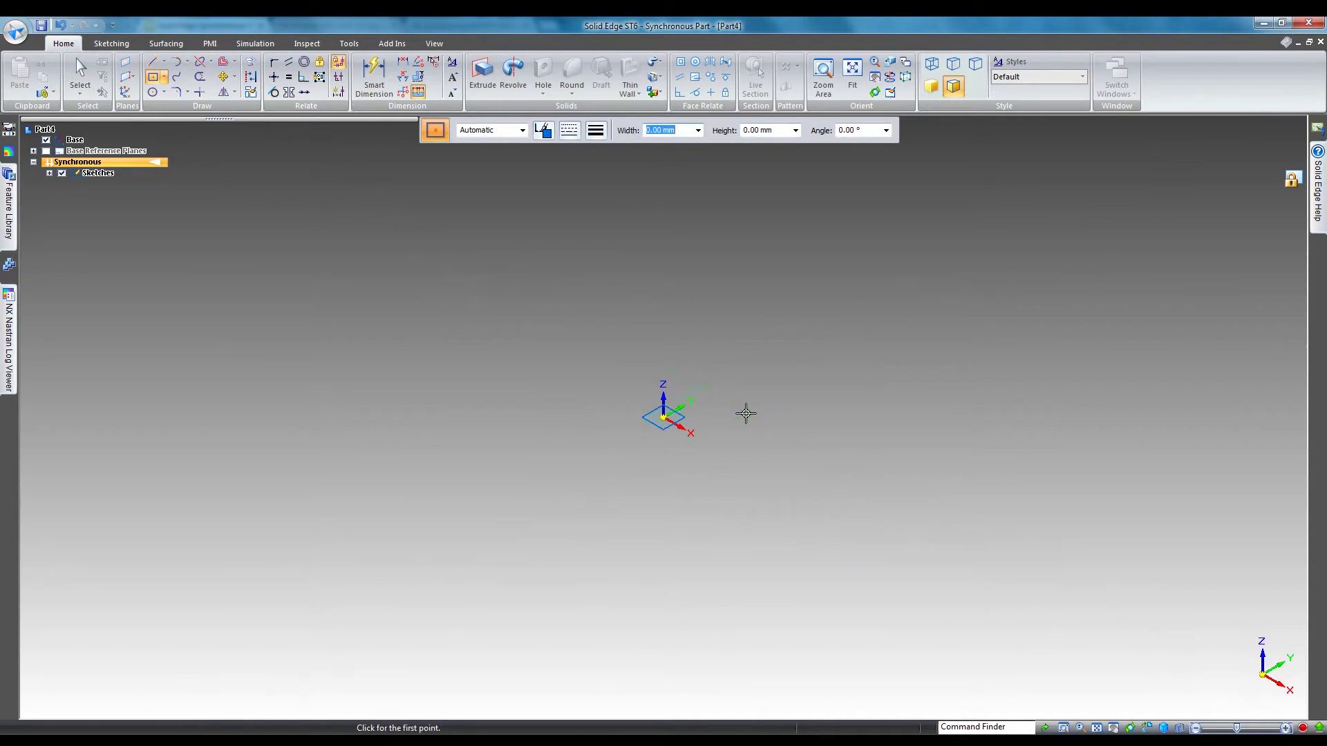
key(Escape)
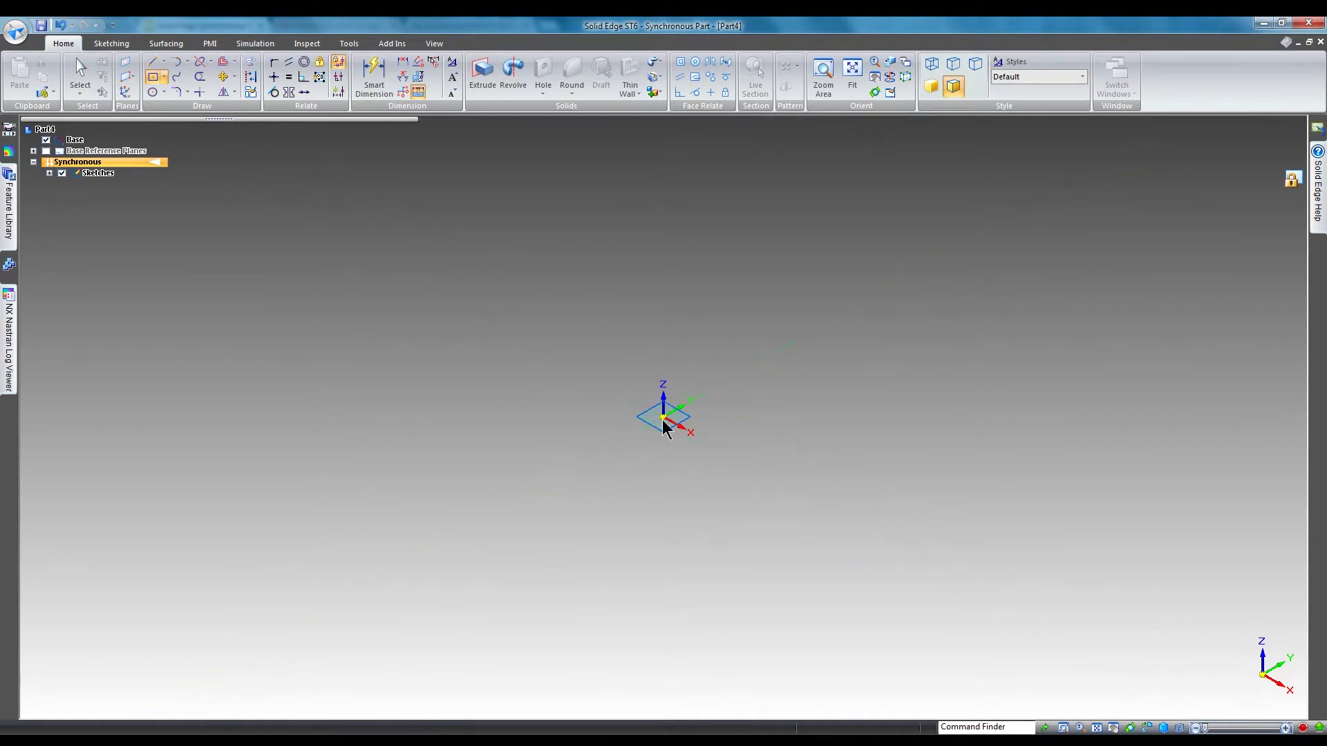
Extrude the square region 90 mm upward into Protrusion 1.
scroll(663, 425, up, 3)
click(645, 422)
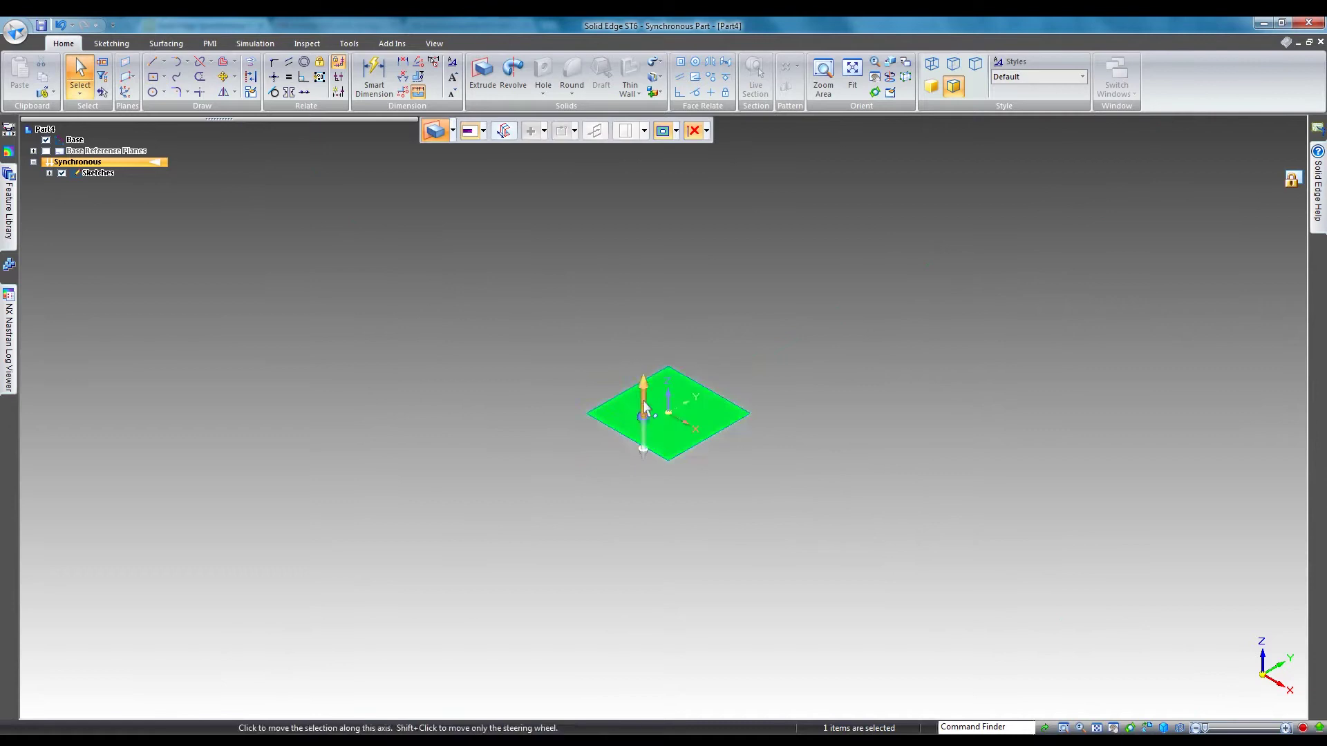
click(645, 407)
text(90)
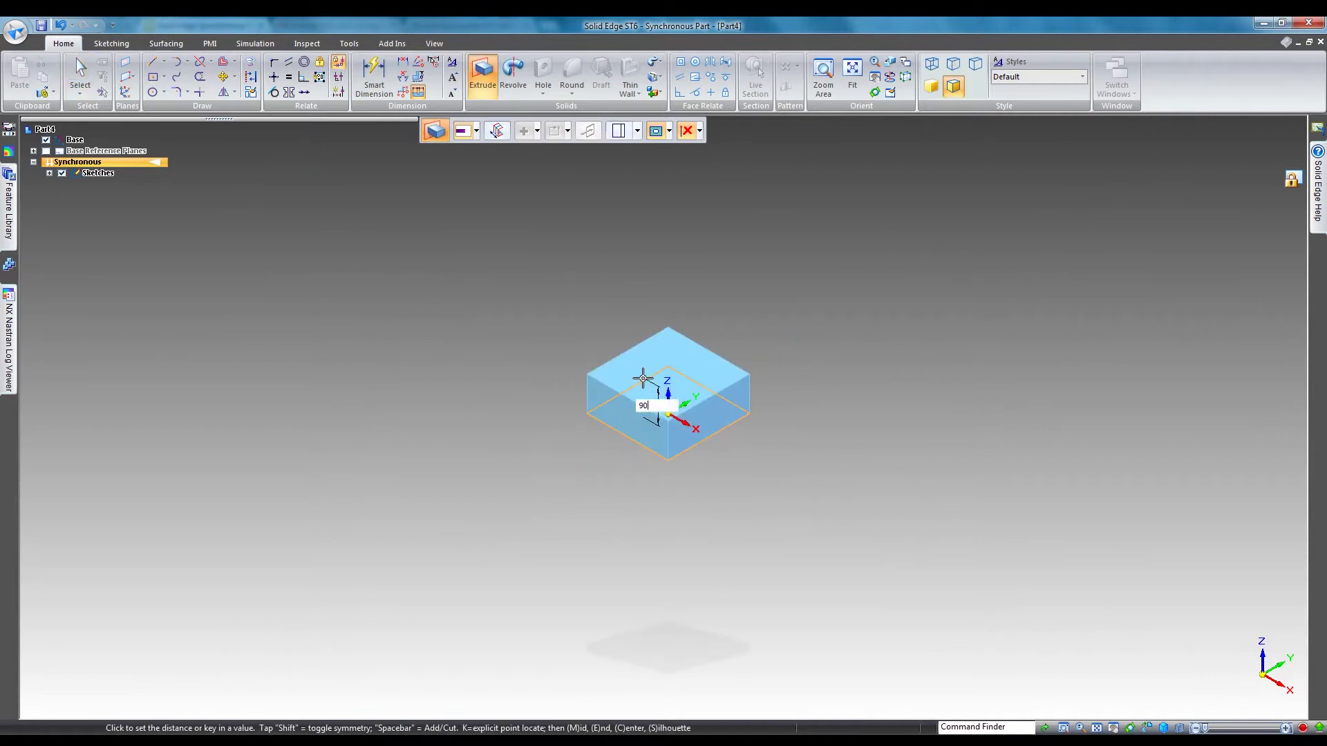
key(Return)
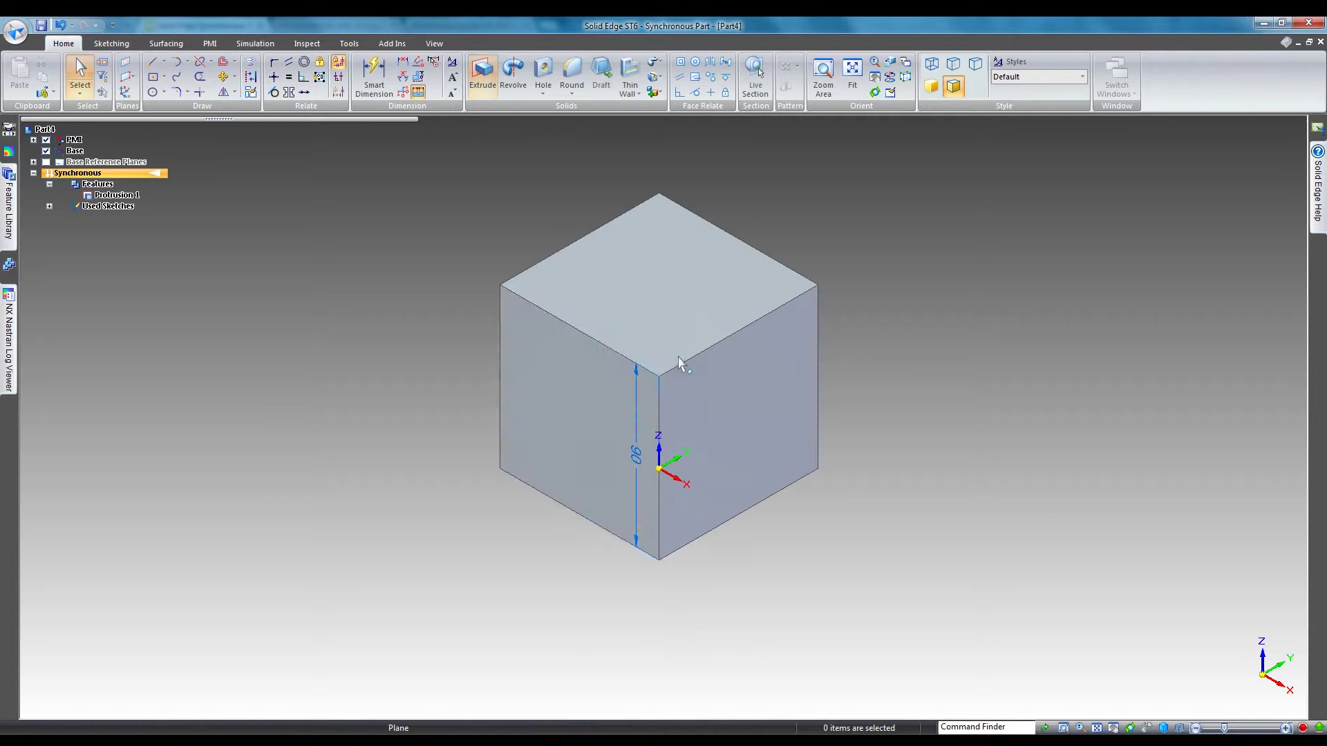
click(562, 418)
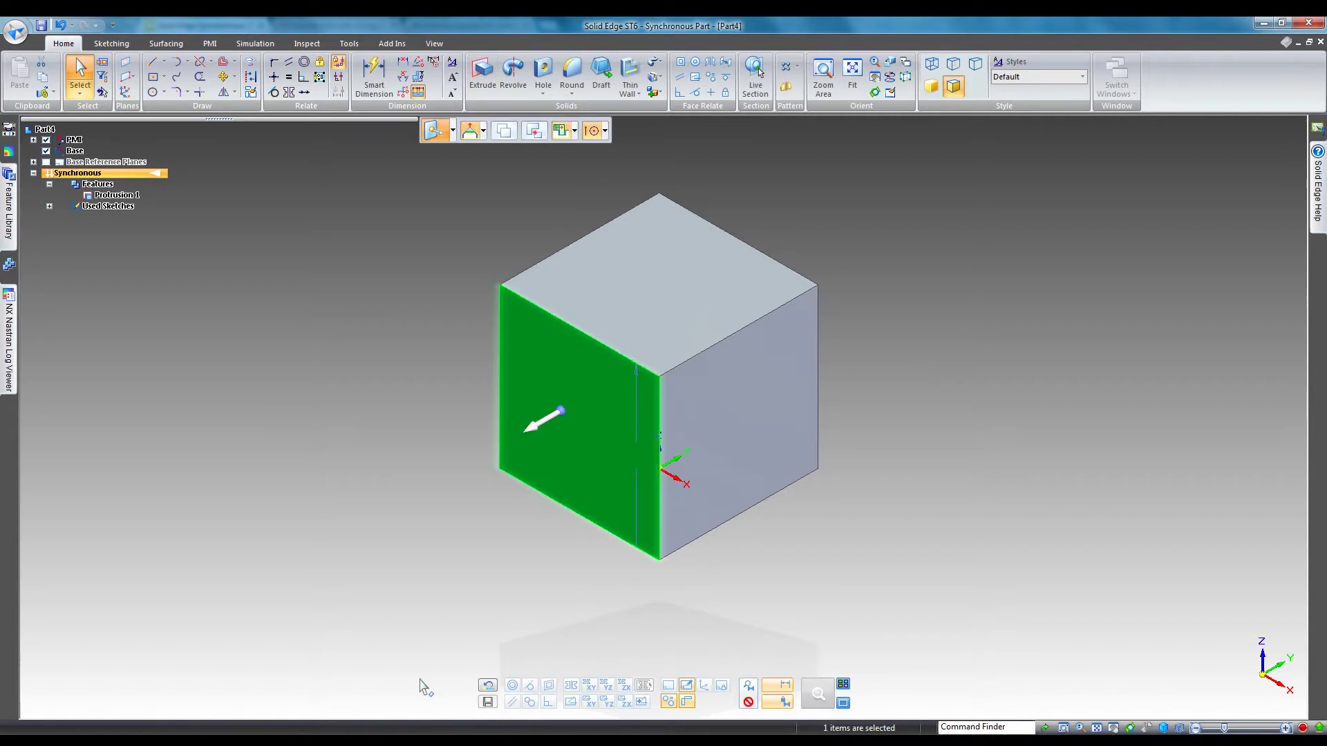
click(561, 412)
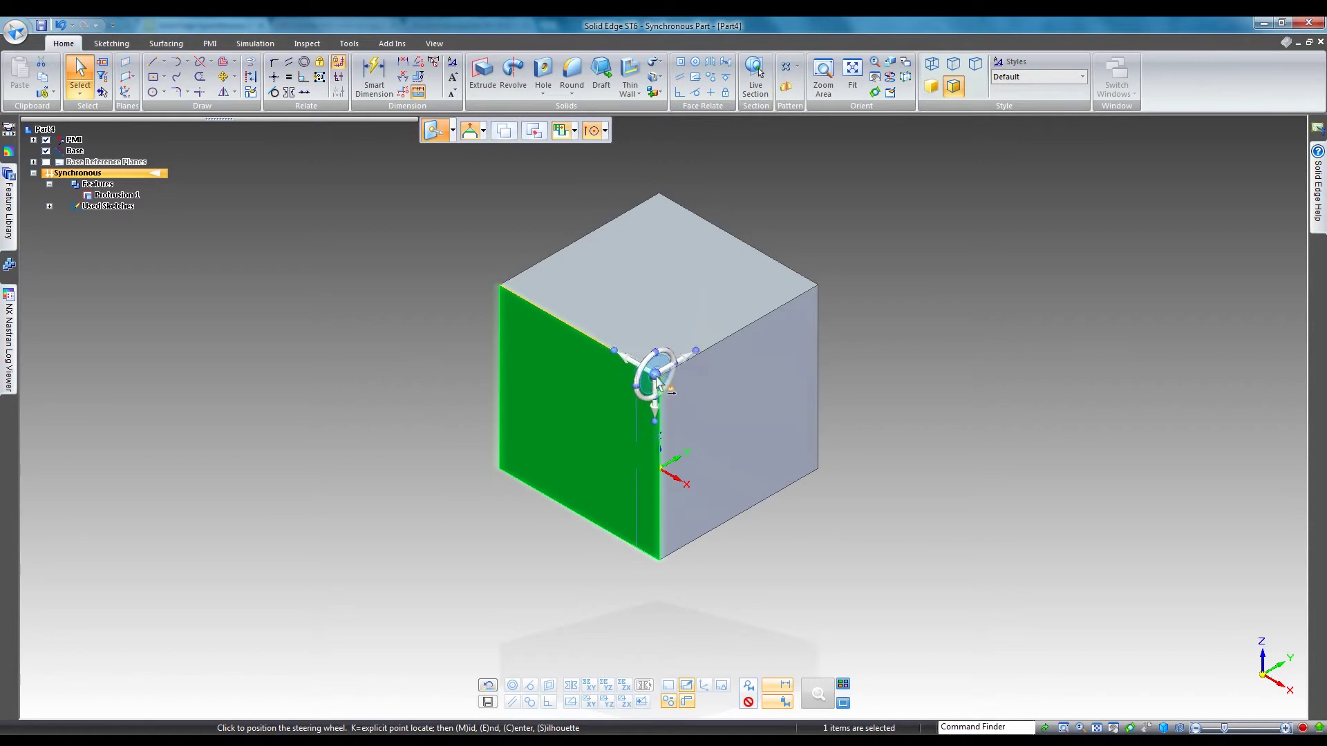
click(660, 377)
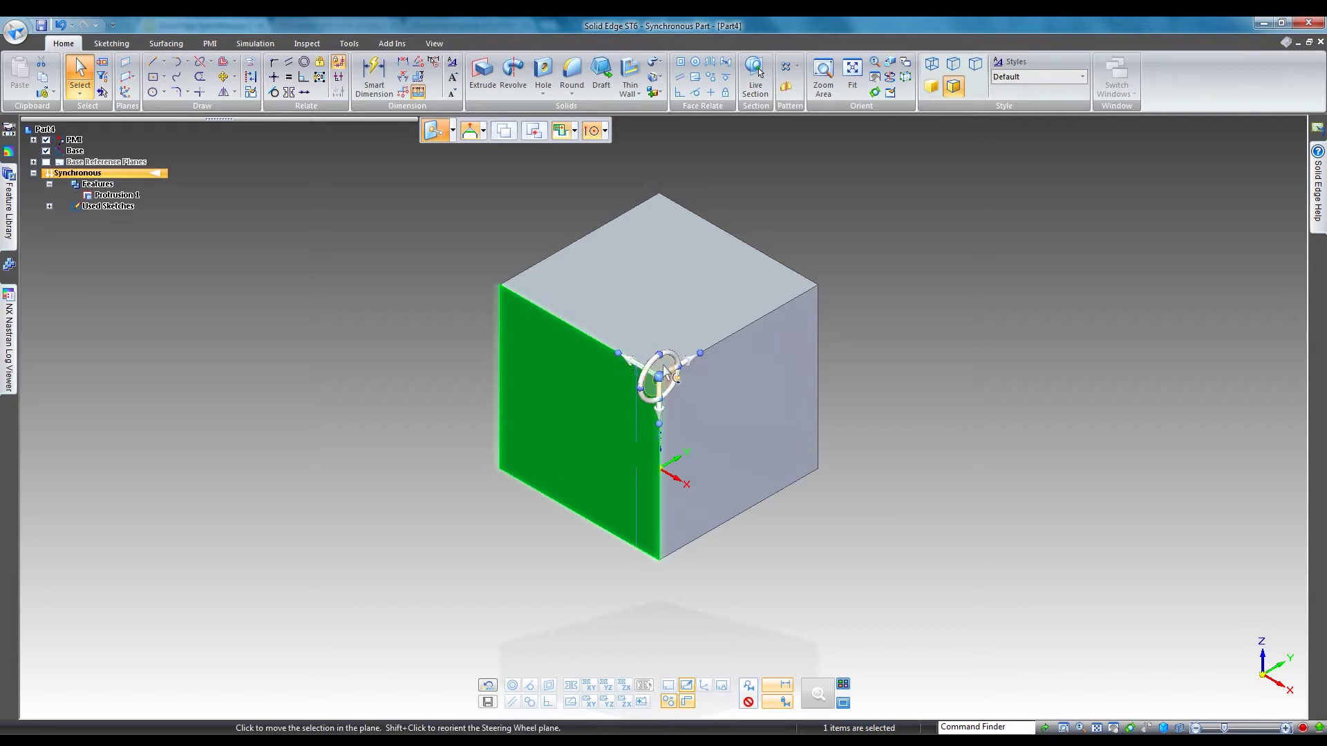
click(664, 369)
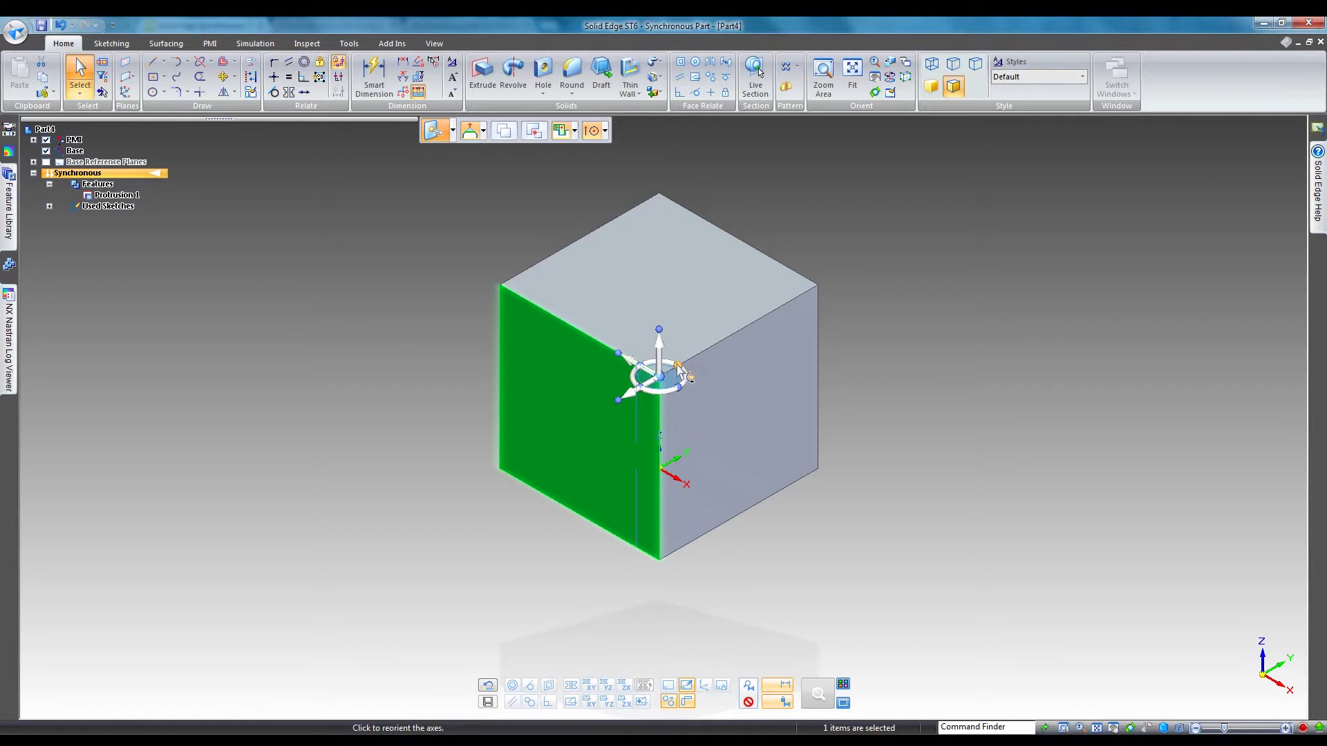
click(679, 371)
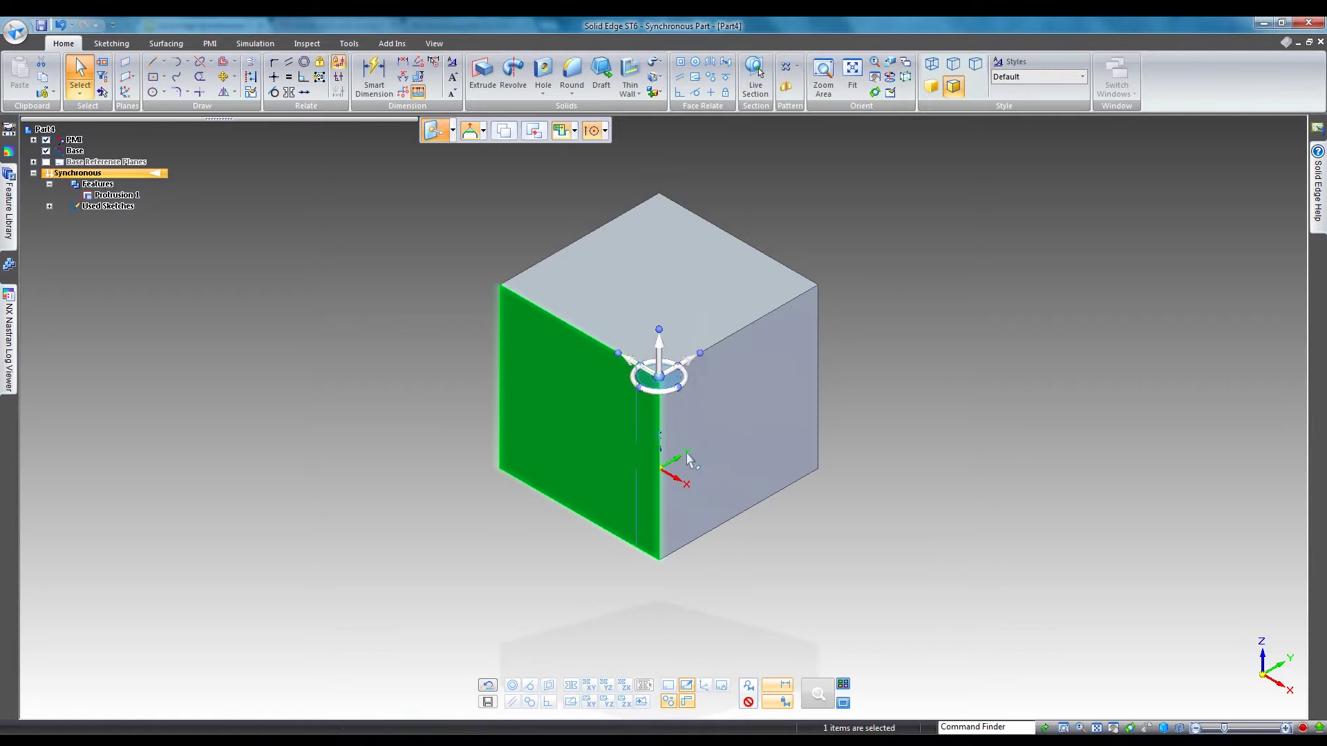
click(644, 400)
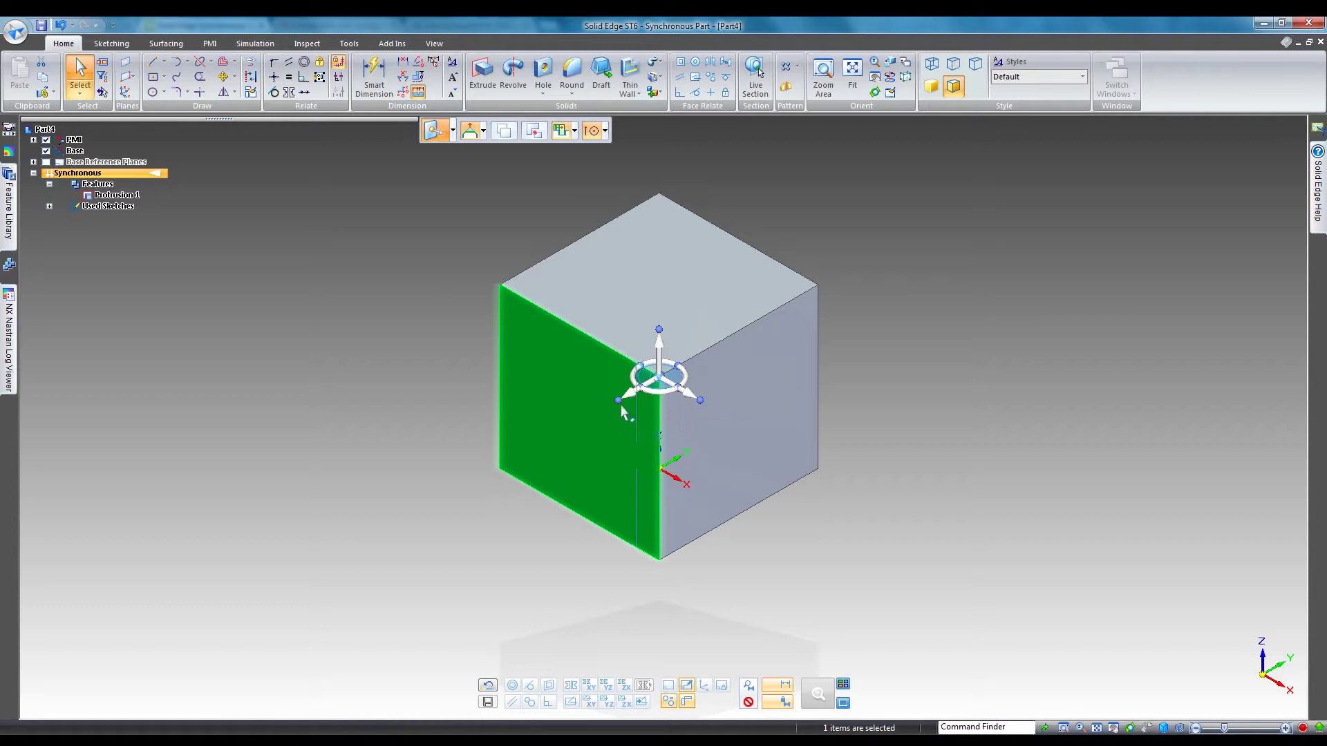
drag(620, 405, 541, 384)
key(Escape)
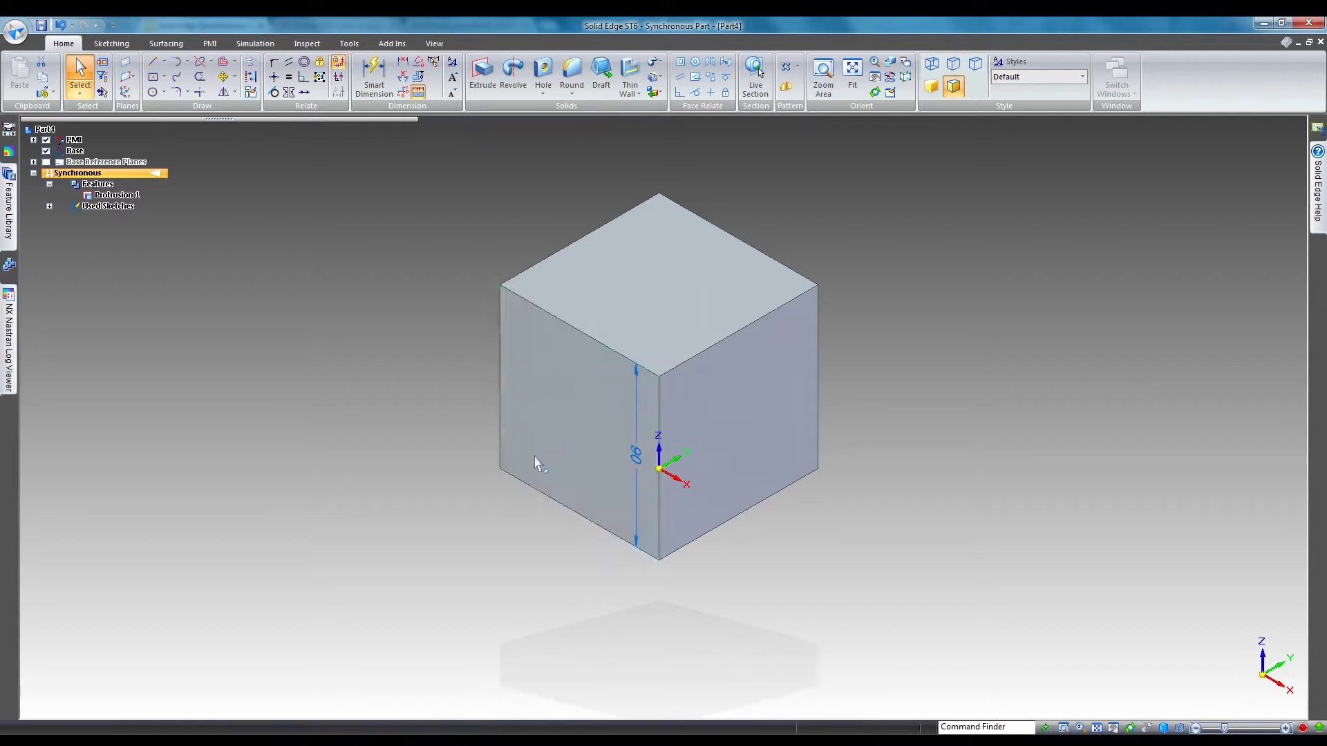
Tilt the cube's left face by rotating it about the front vertical edge.
click(581, 386)
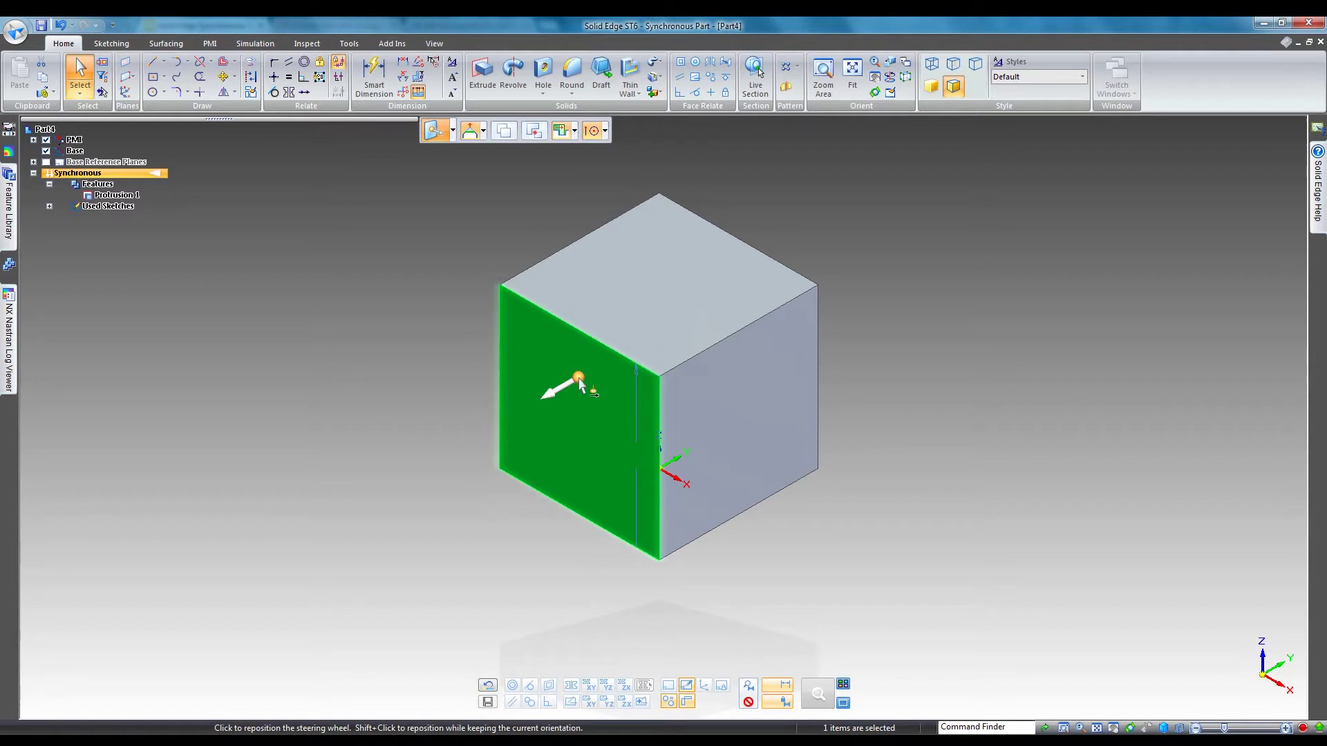
drag(581, 386, 588, 339)
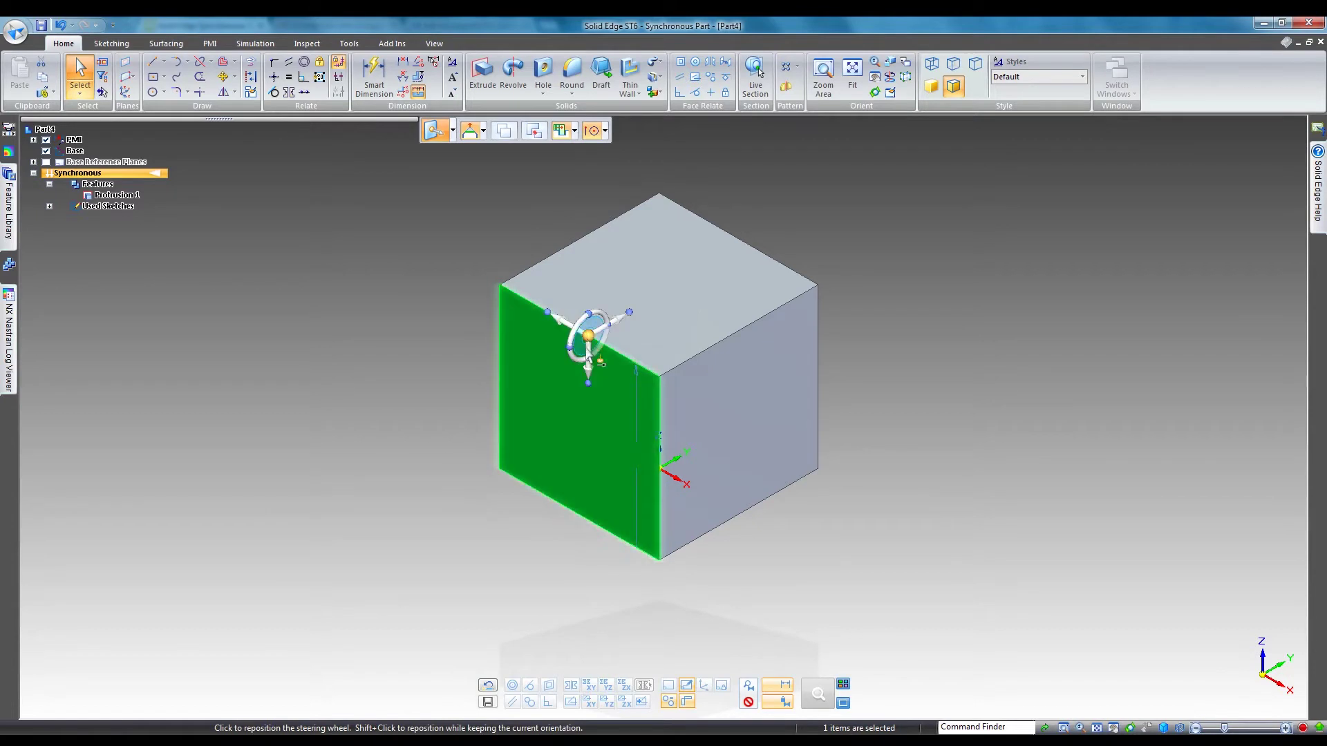
click(591, 392)
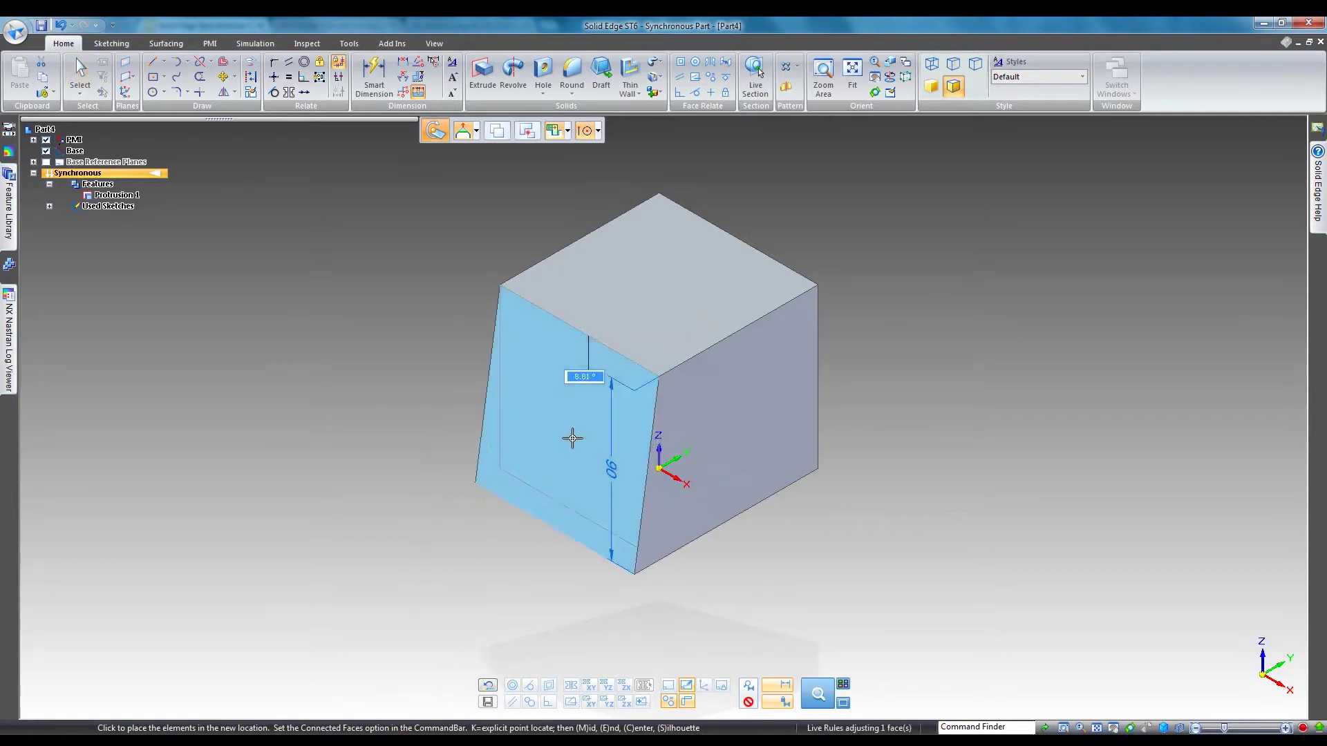
key(Escape)
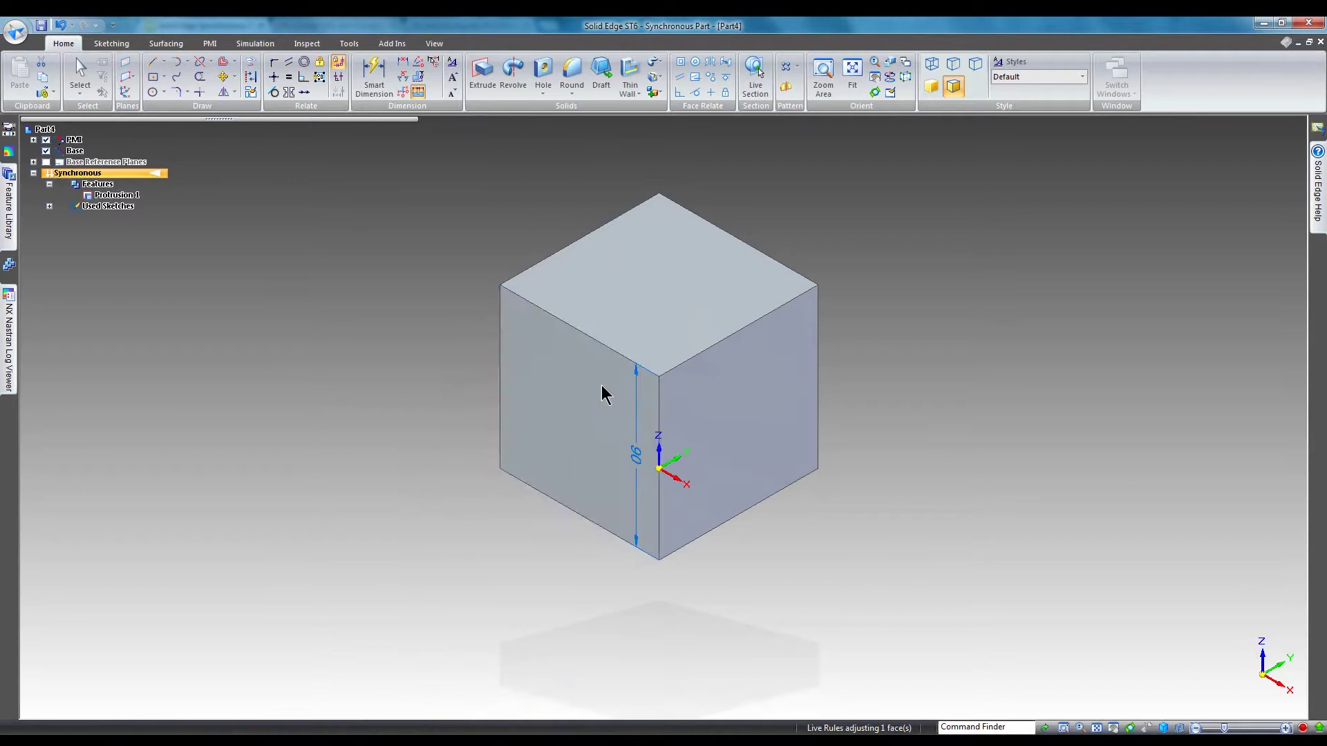
click(601, 384)
click(593, 344)
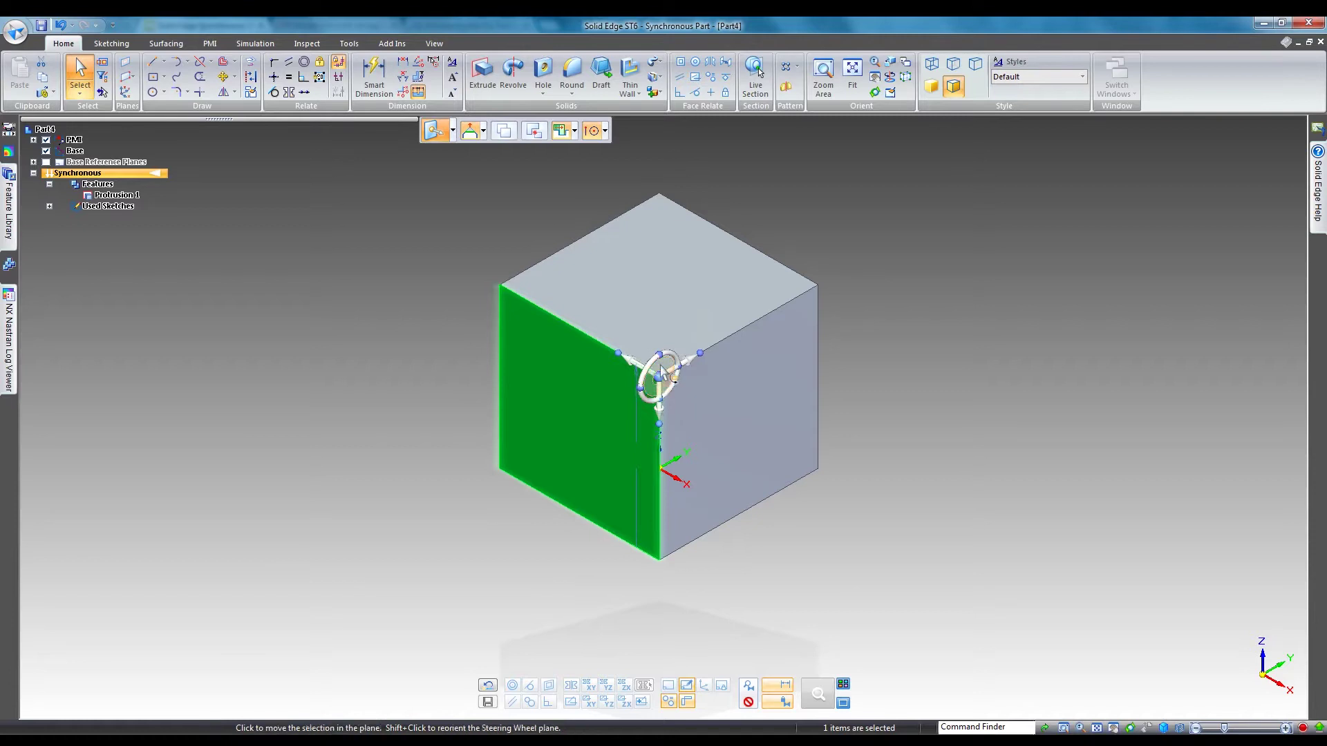
click(660, 380)
click(626, 363)
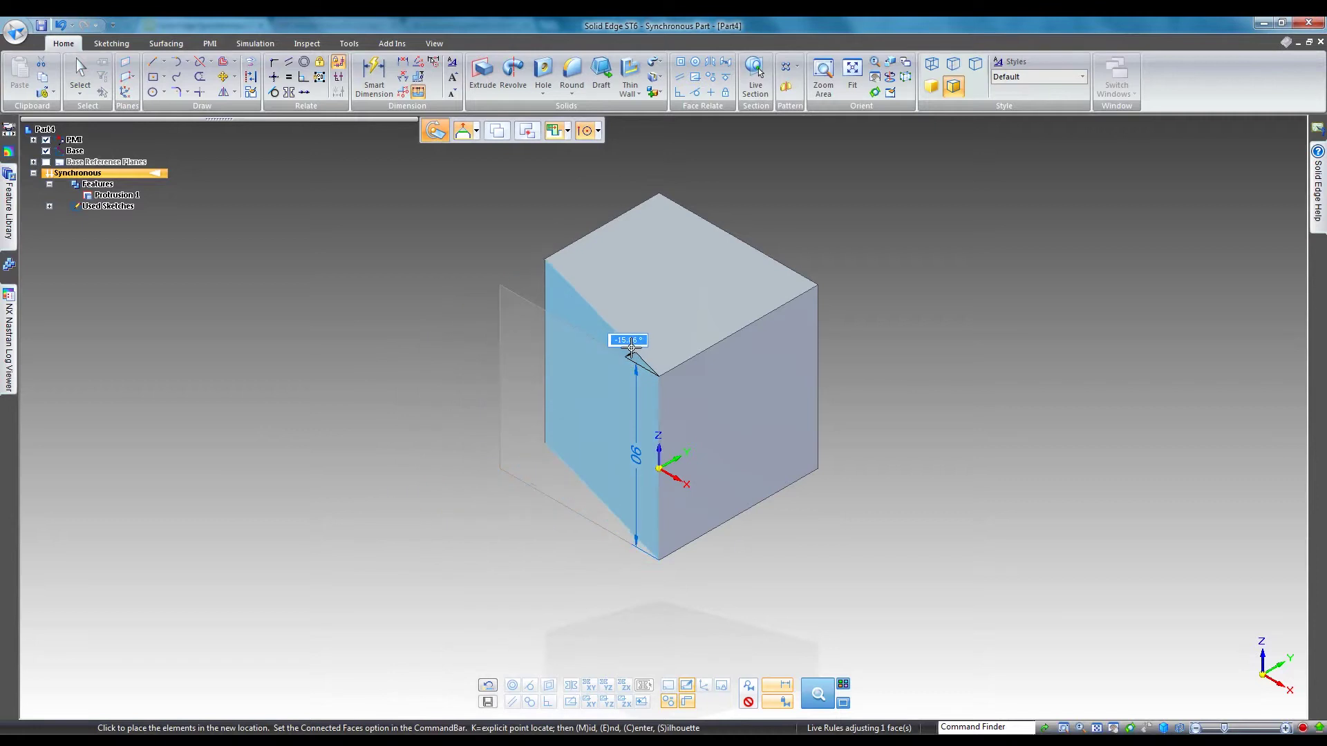
click(632, 357)
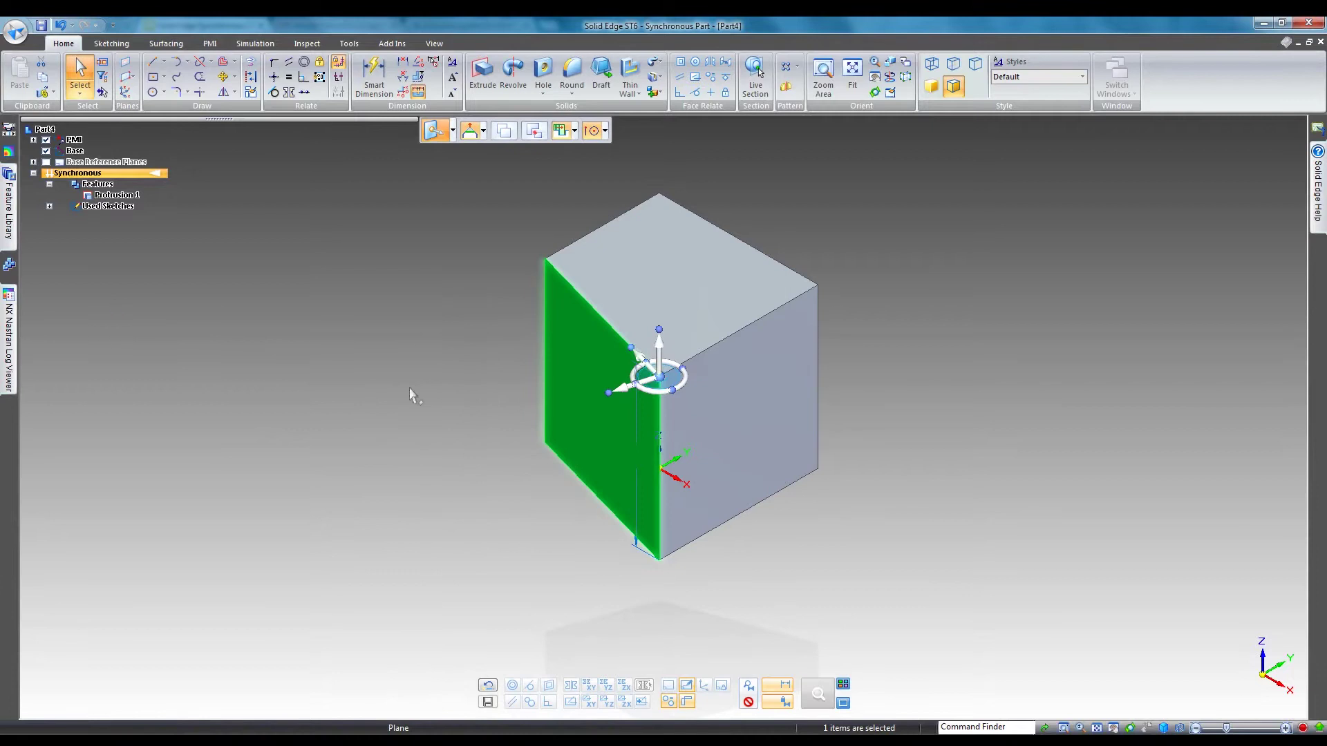
Lower the tall block's top face to 36.06.
click(459, 498)
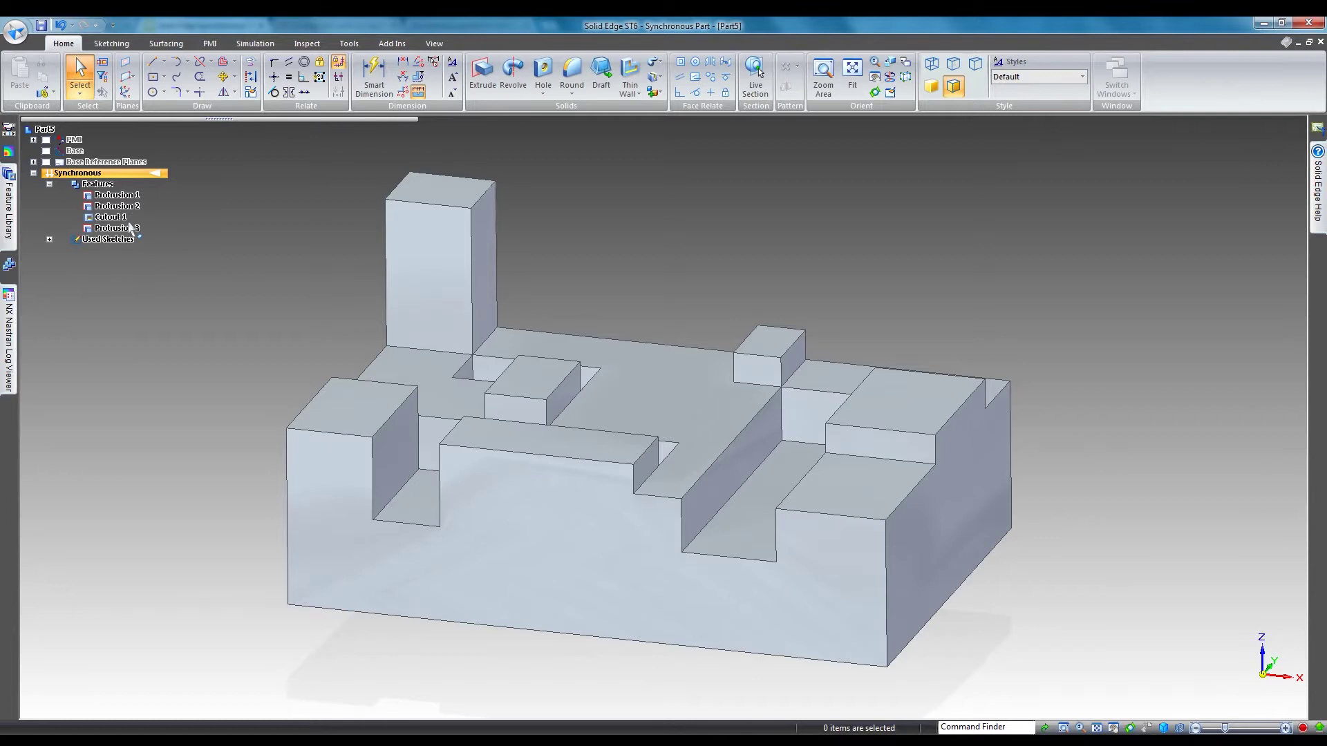
click(456, 194)
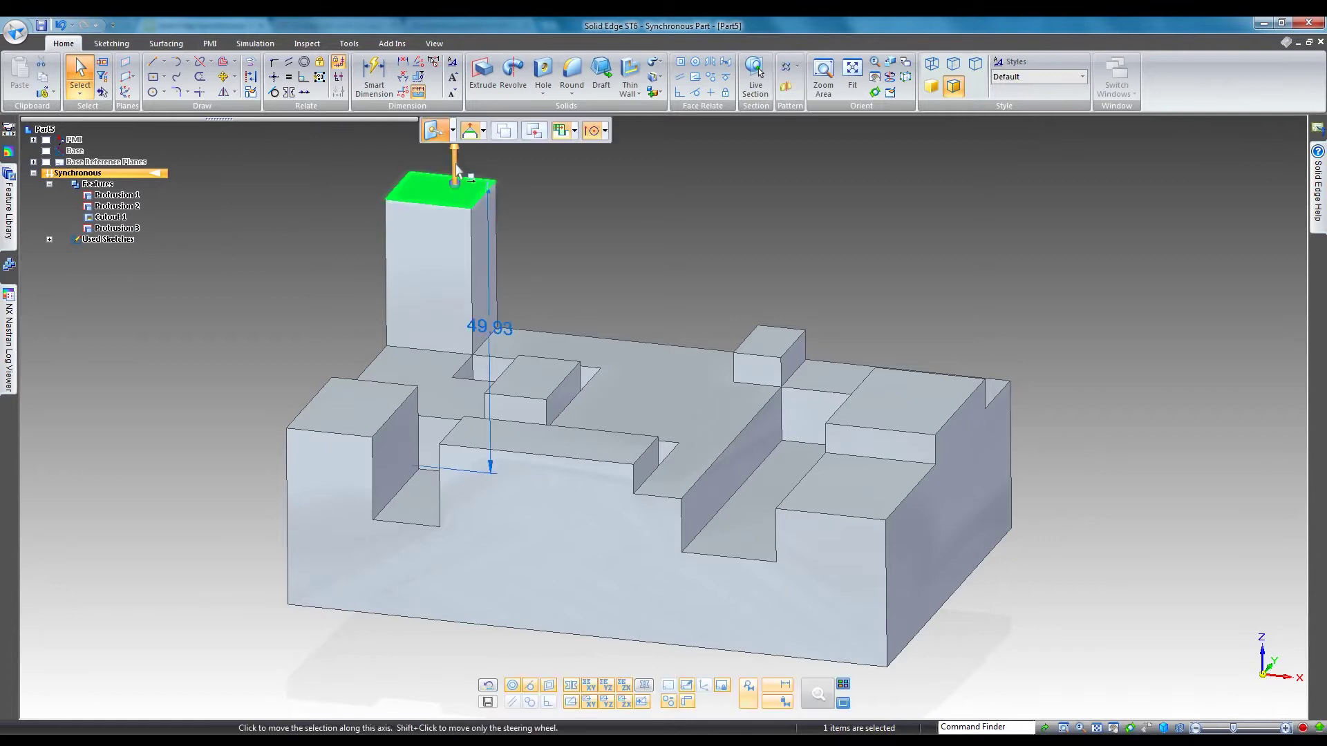
click(455, 197)
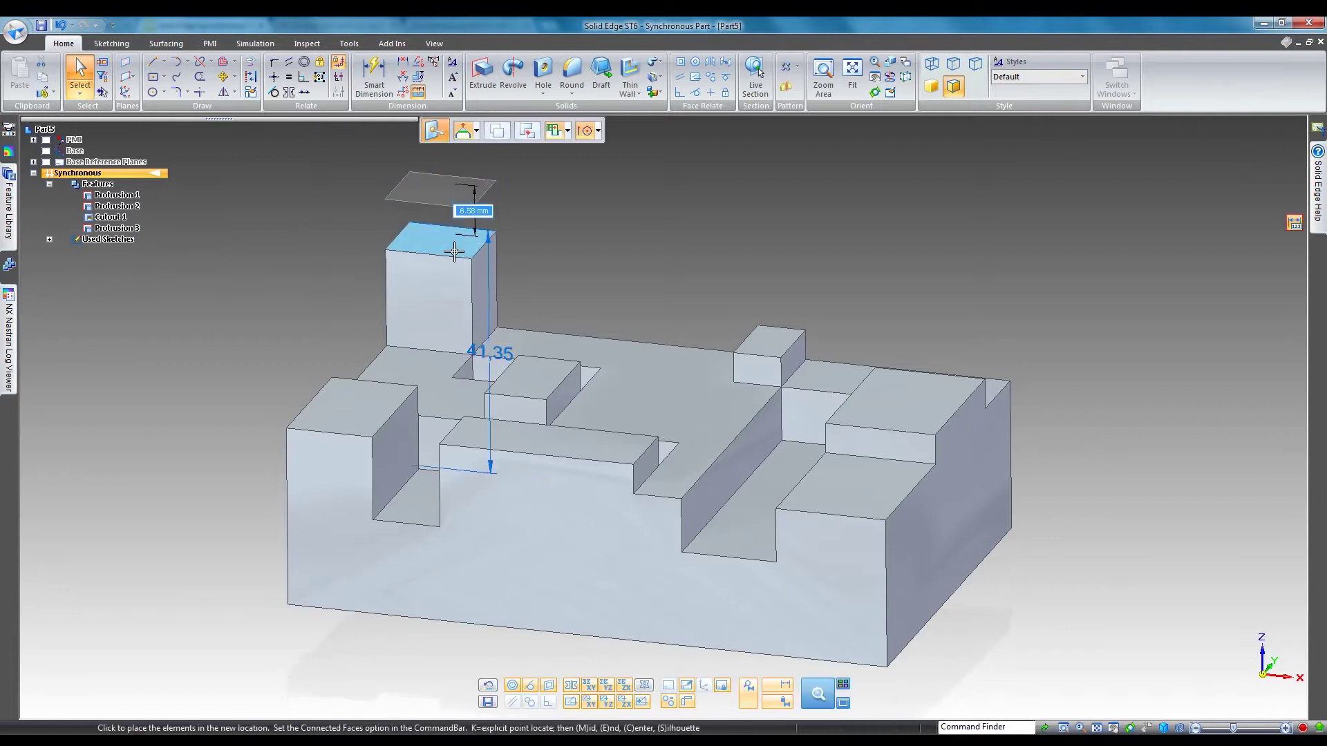
click(454, 265)
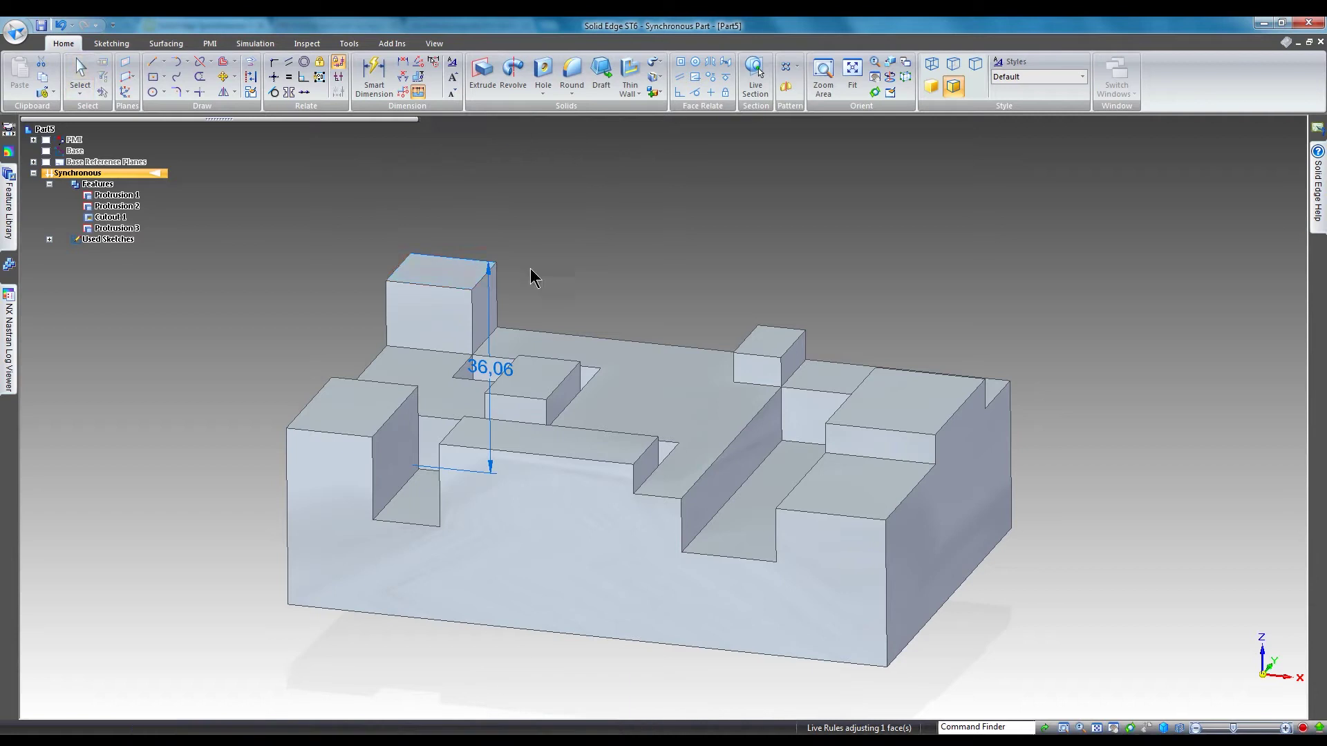
Move the middle top face and its coplanar faces vertically by 2.70 mm.
click(588, 271)
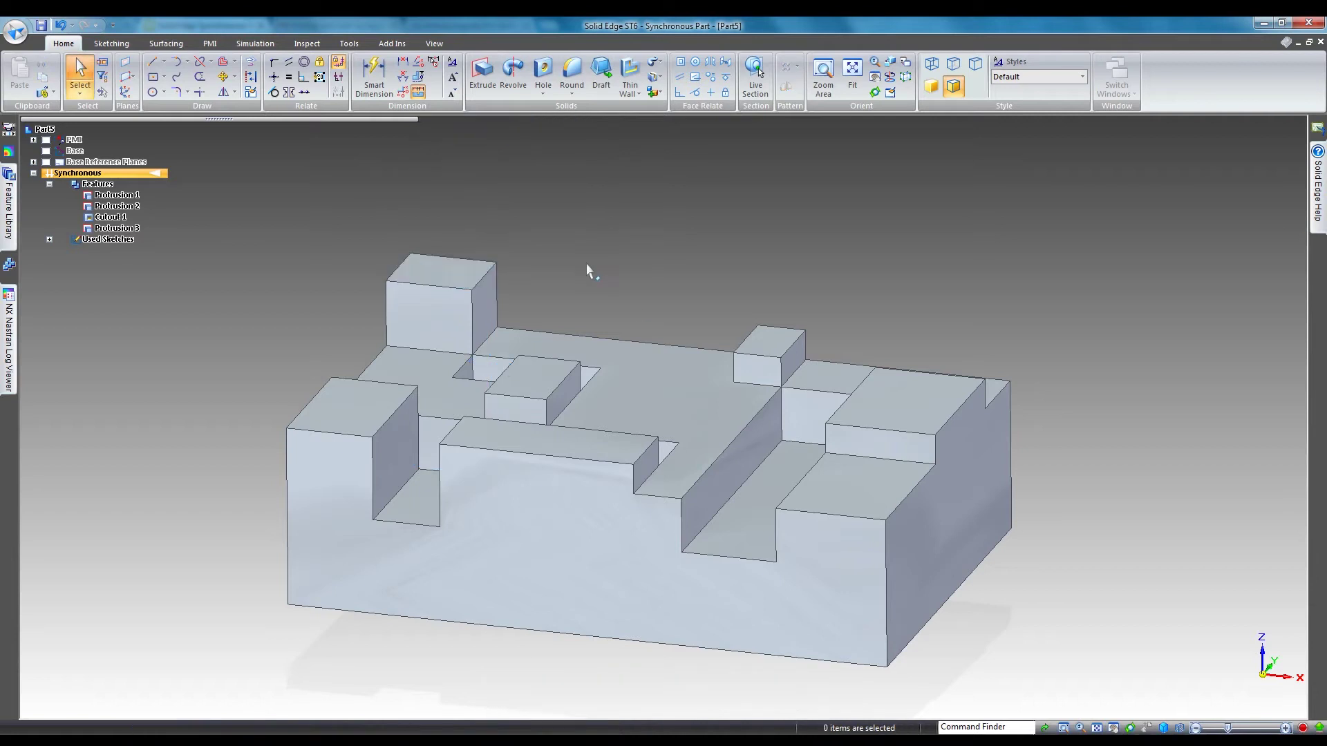
click(662, 364)
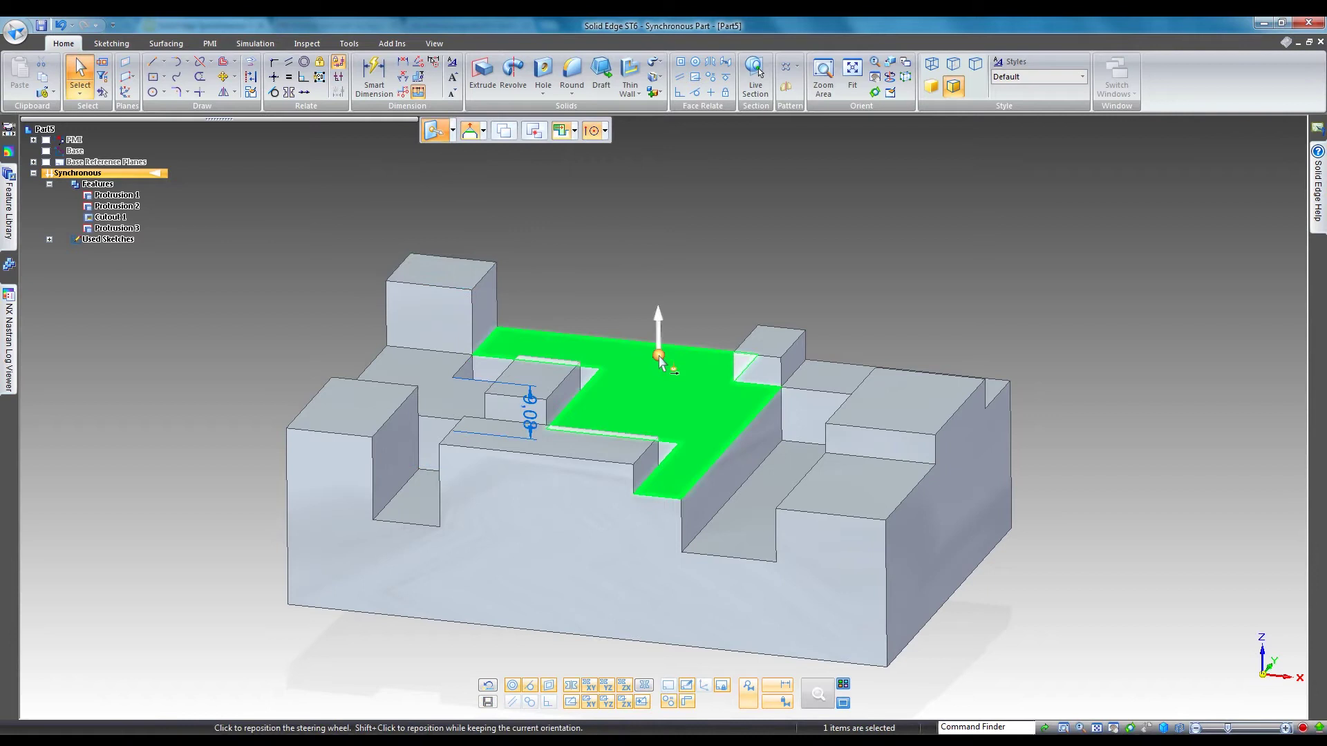
click(659, 342)
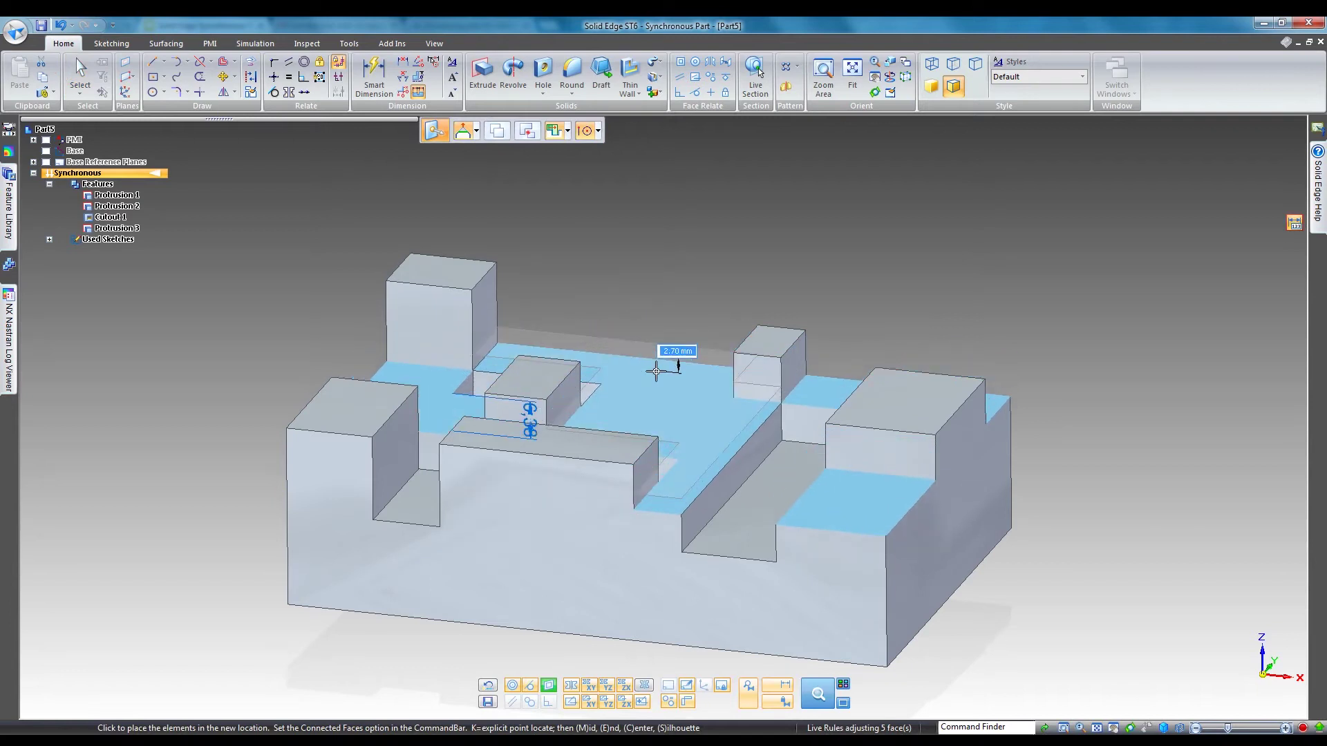
click(656, 371)
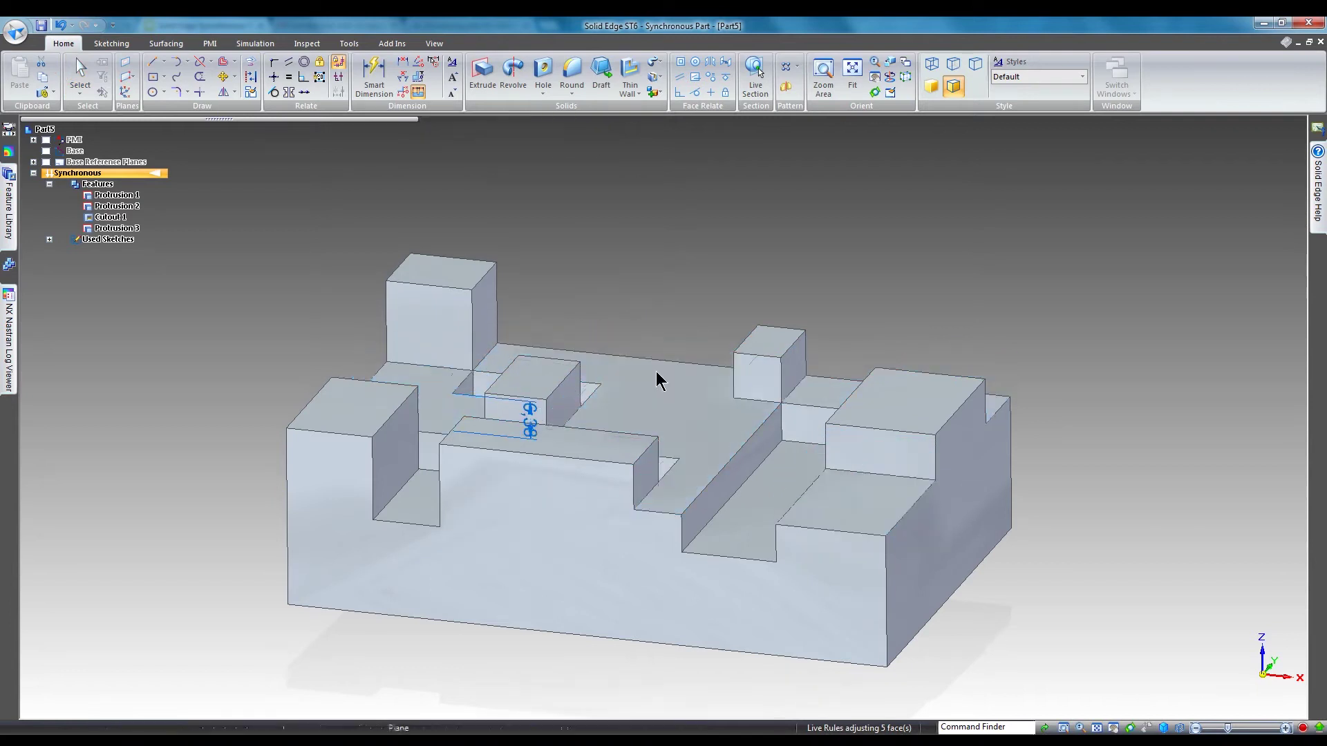
With Live Rules suspended, move only the central floor face 4.94 mm vertically.
click(656, 374)
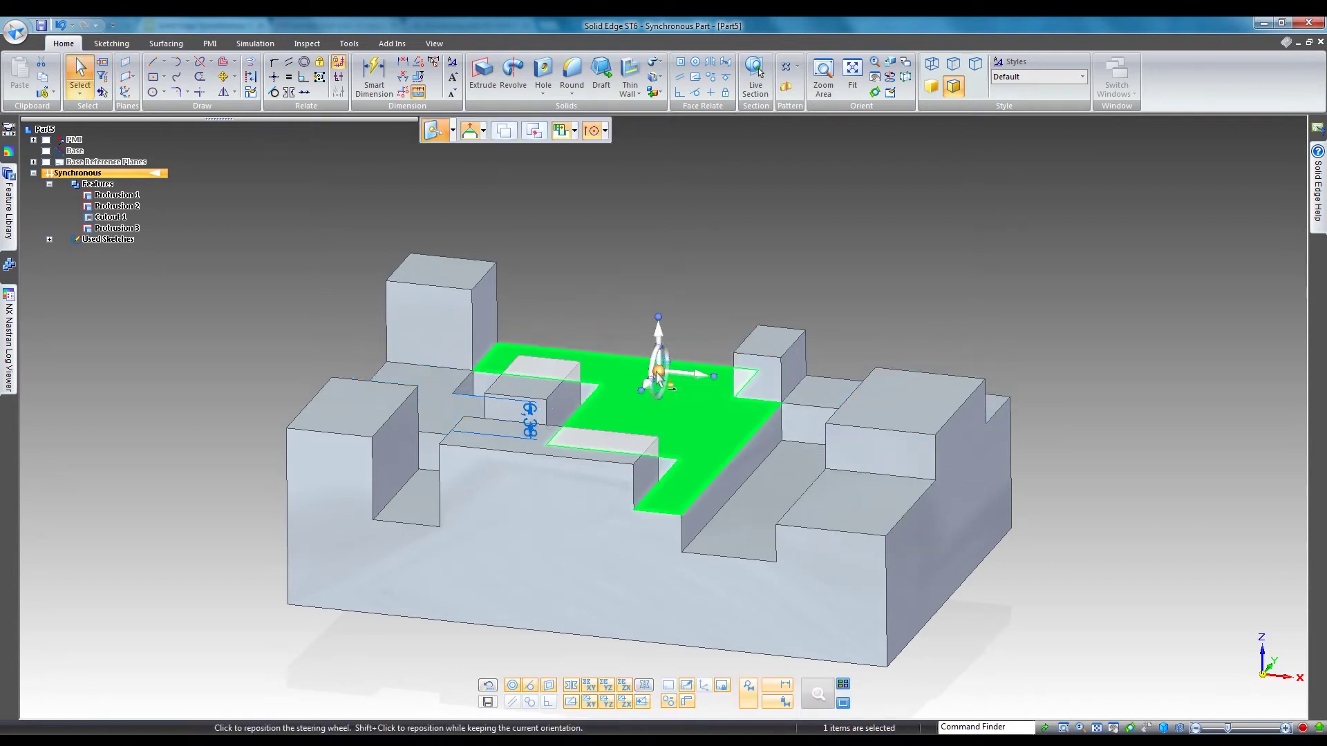
click(751, 691)
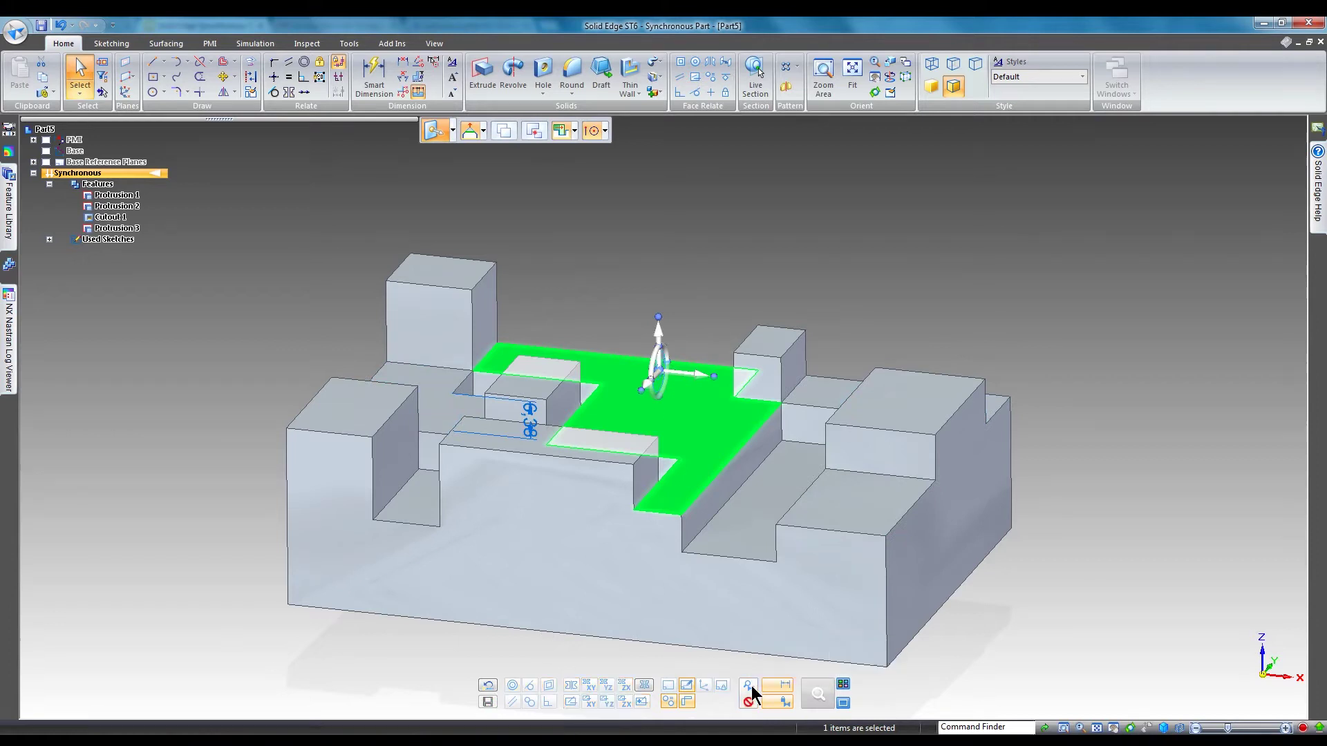
click(658, 333)
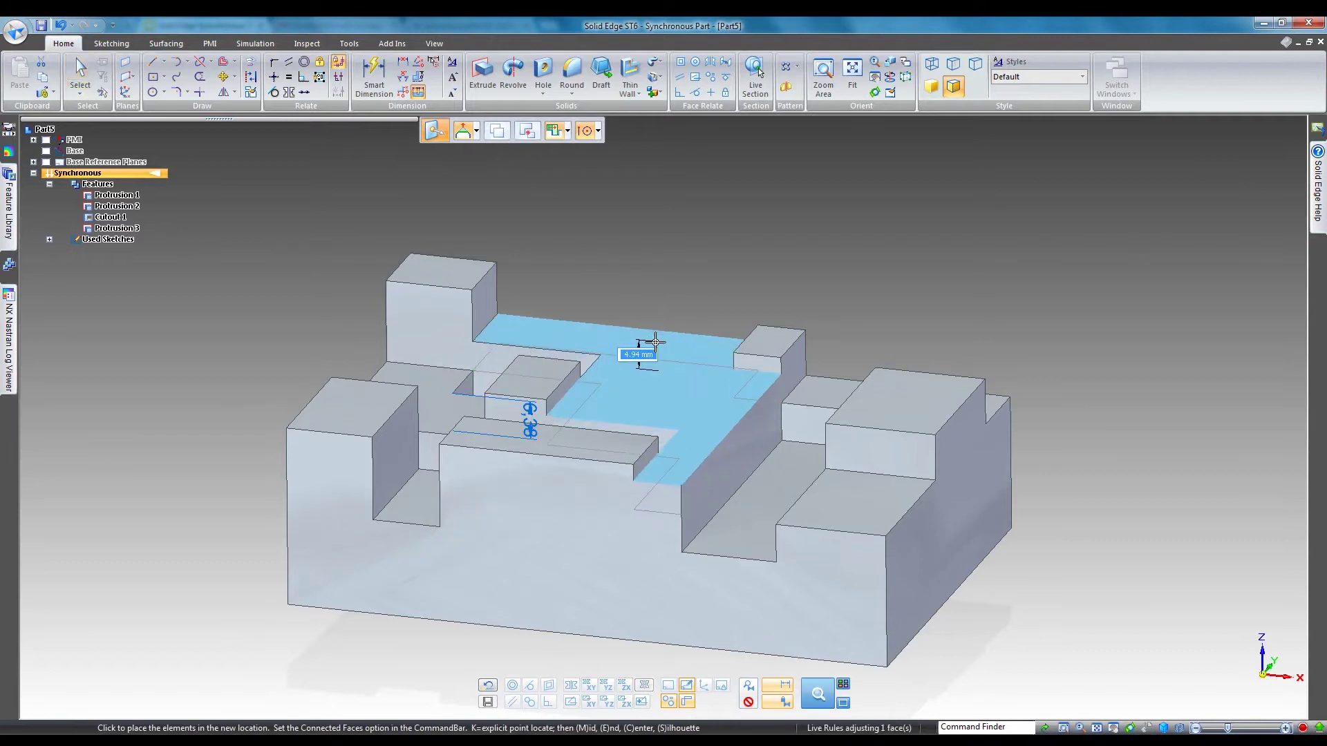
click(655, 342)
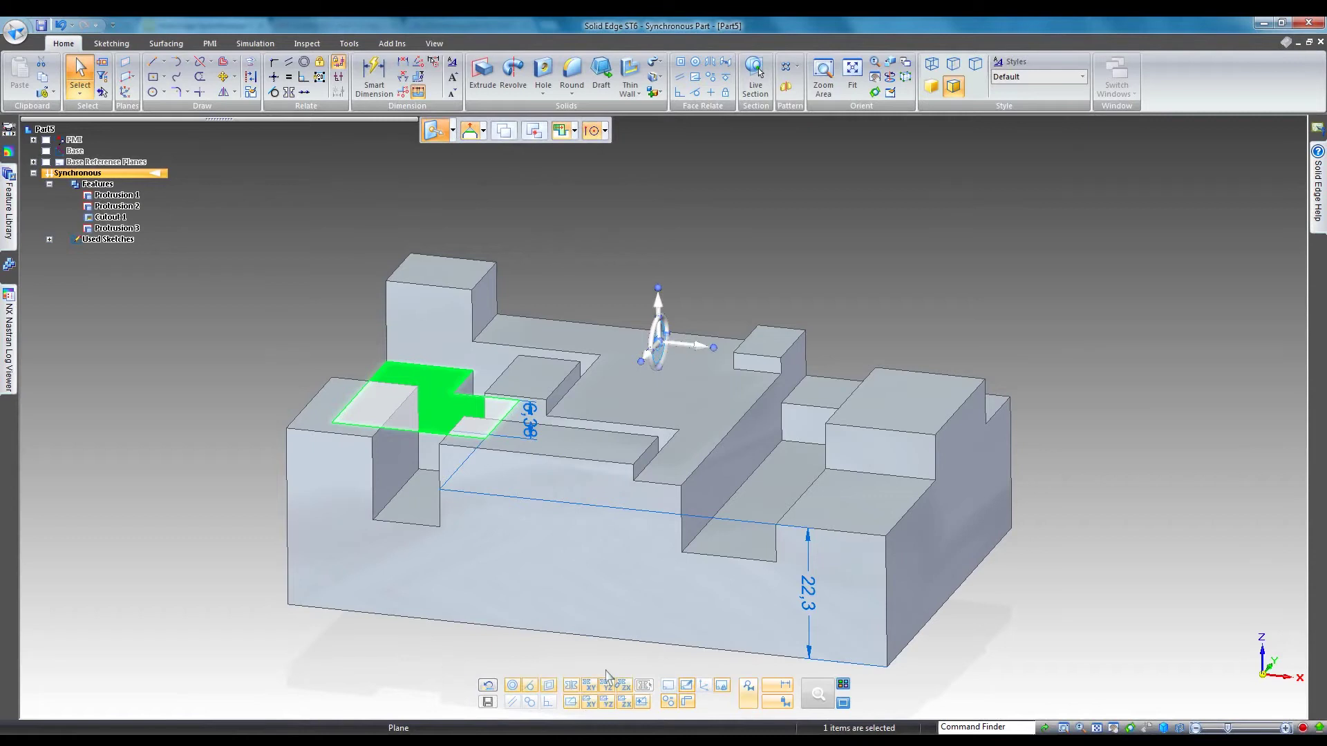
mouse_move(387, 574)
middle_down()
mouse_move(453, 622)
mouse_move(379, 587)
middle_up()
click(373, 589)
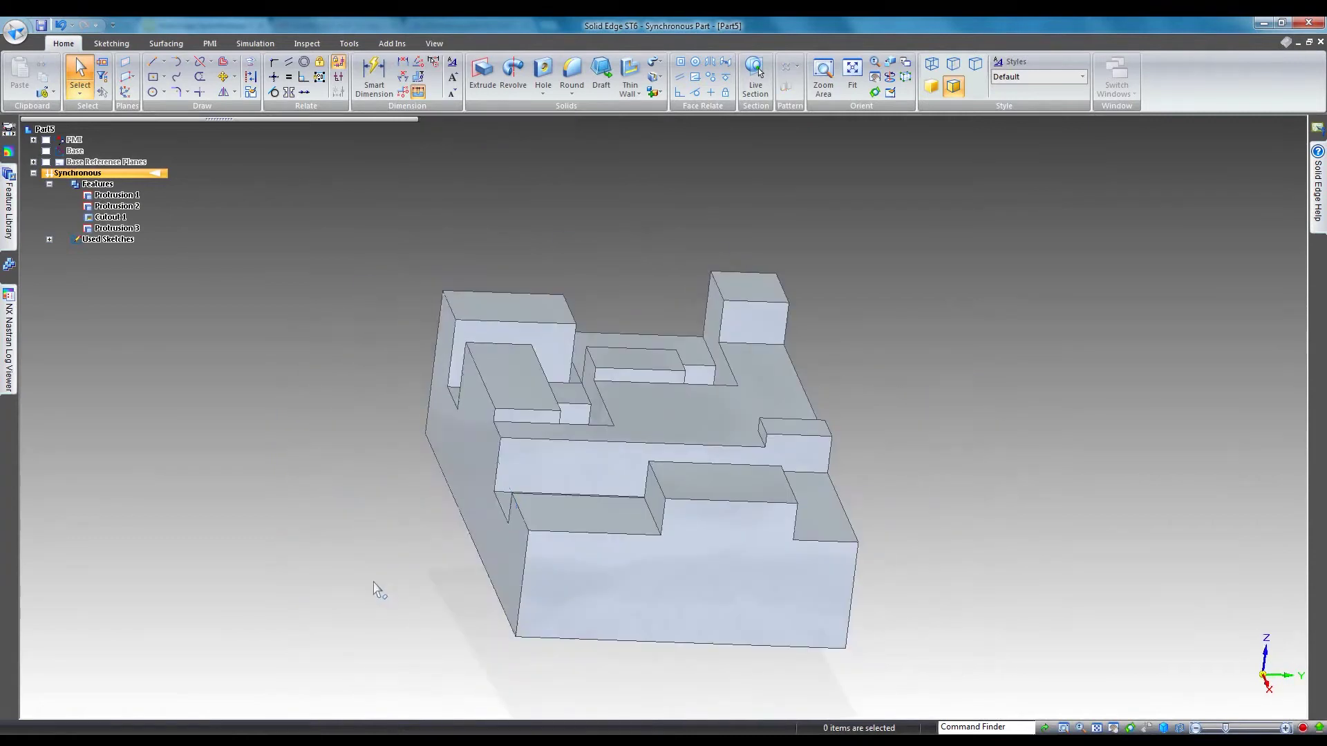
click(472, 468)
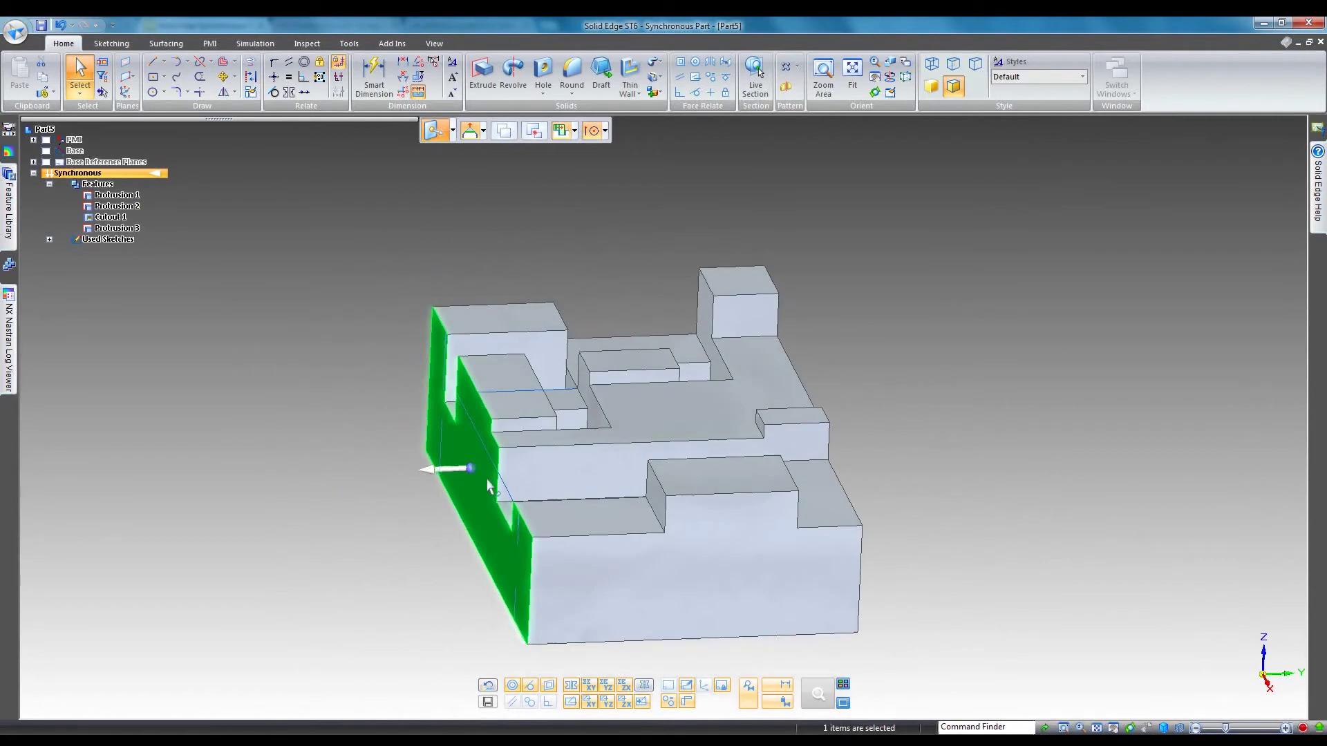
drag(470, 469, 477, 395)
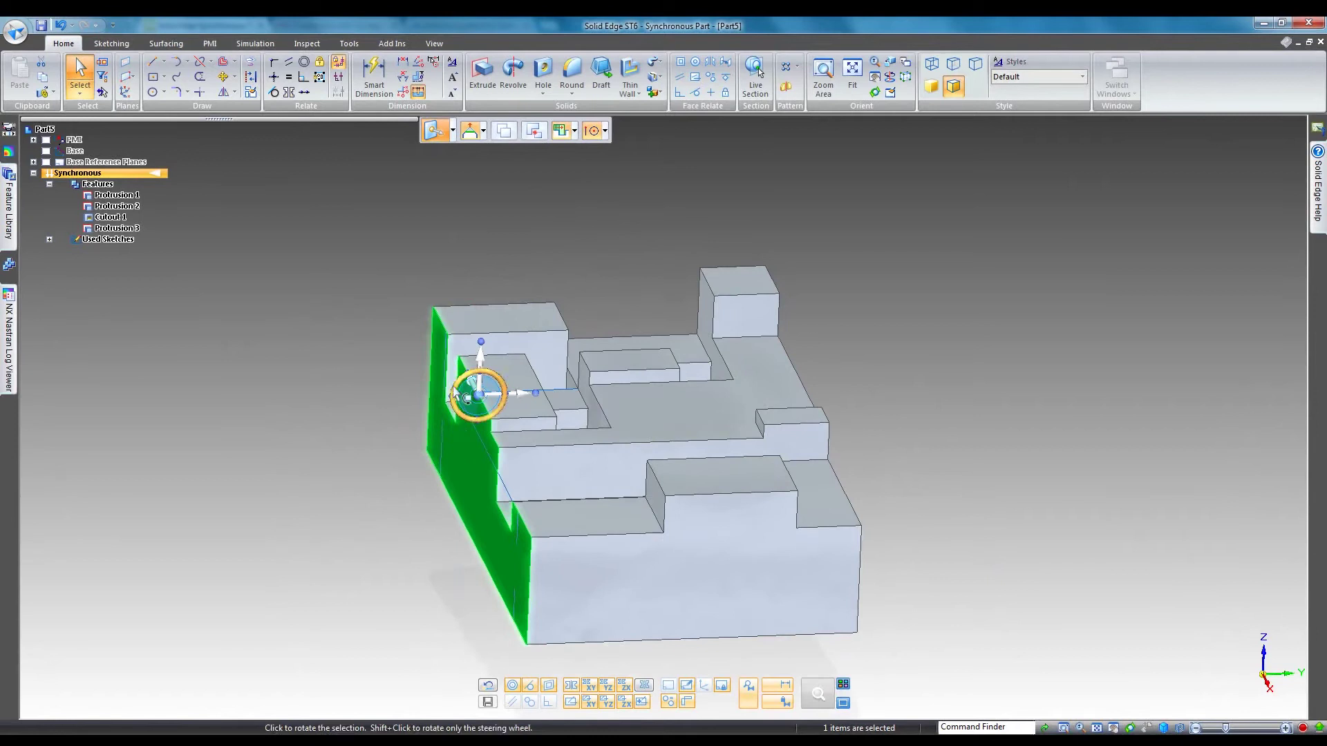
click(455, 395)
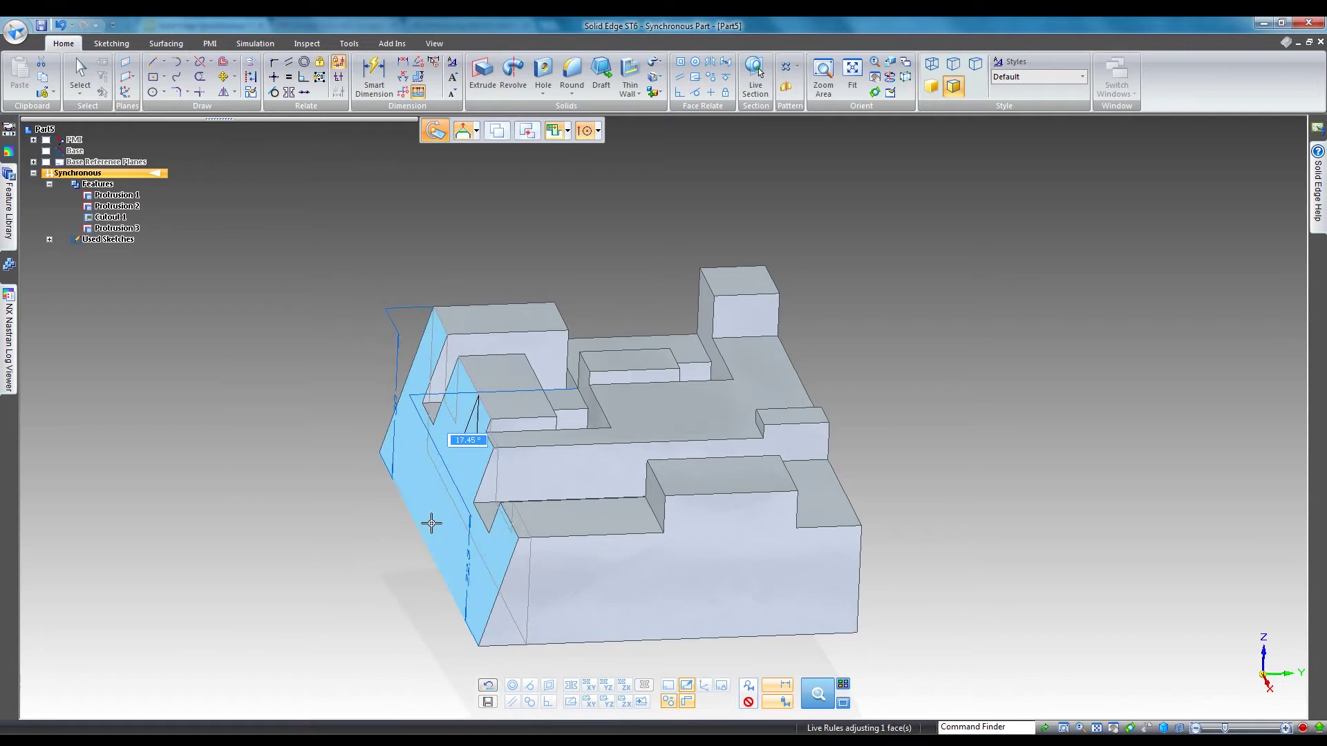
key(Escape)
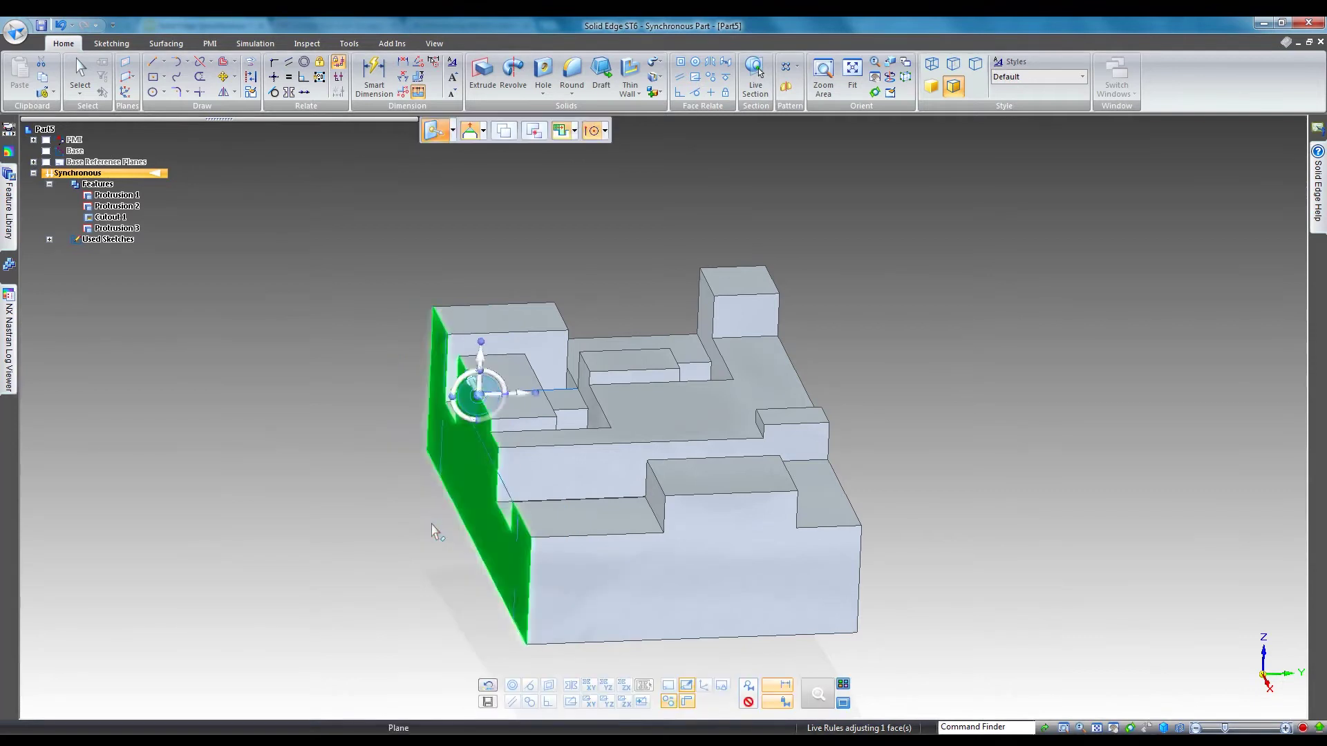
key(ctrl+m)
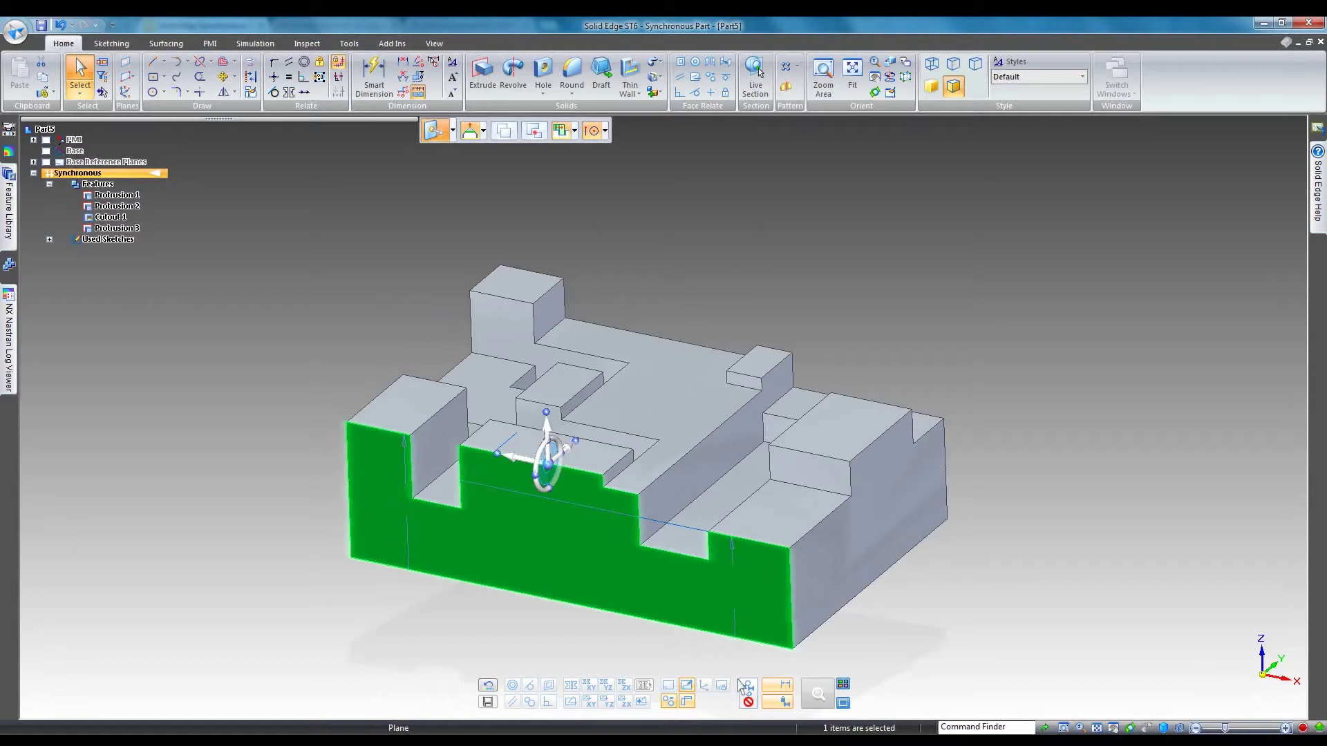
Raise the middle protrusion's top face to 7.34 mm, then restore Live Rules.
click(425, 612)
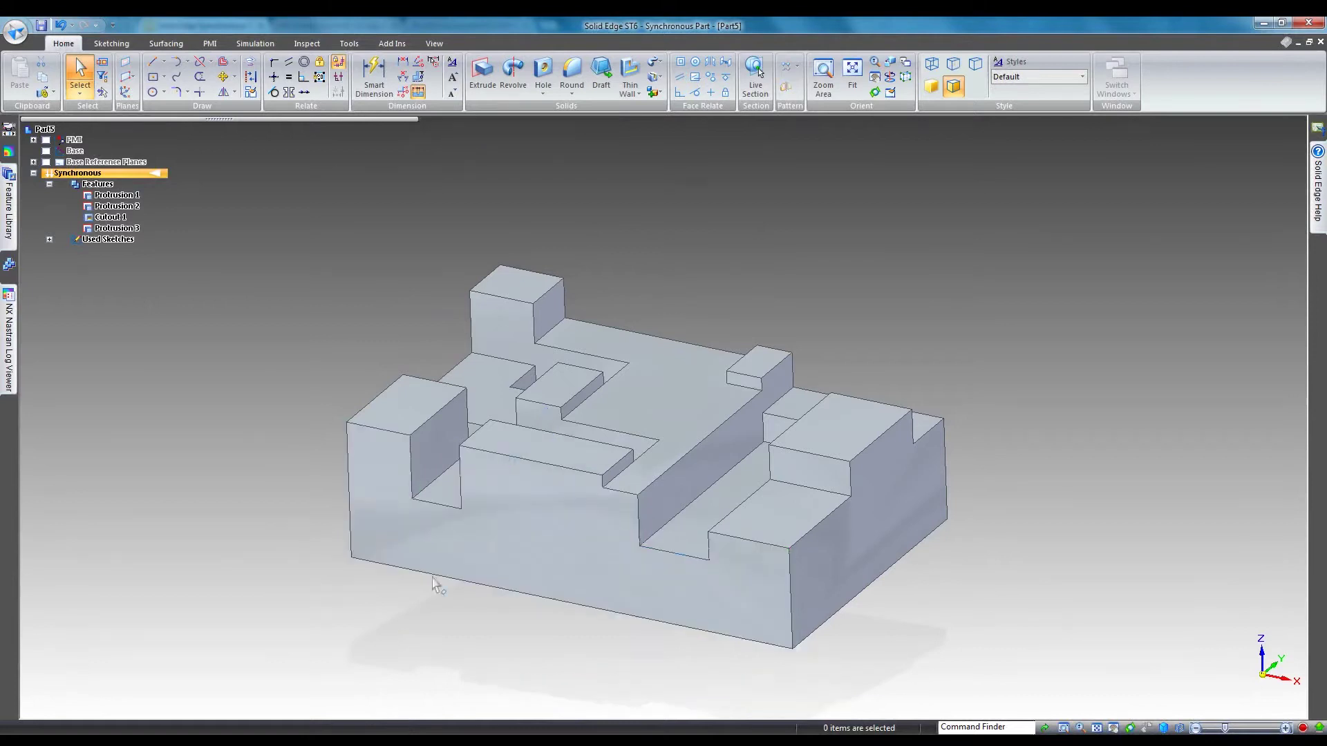
click(503, 450)
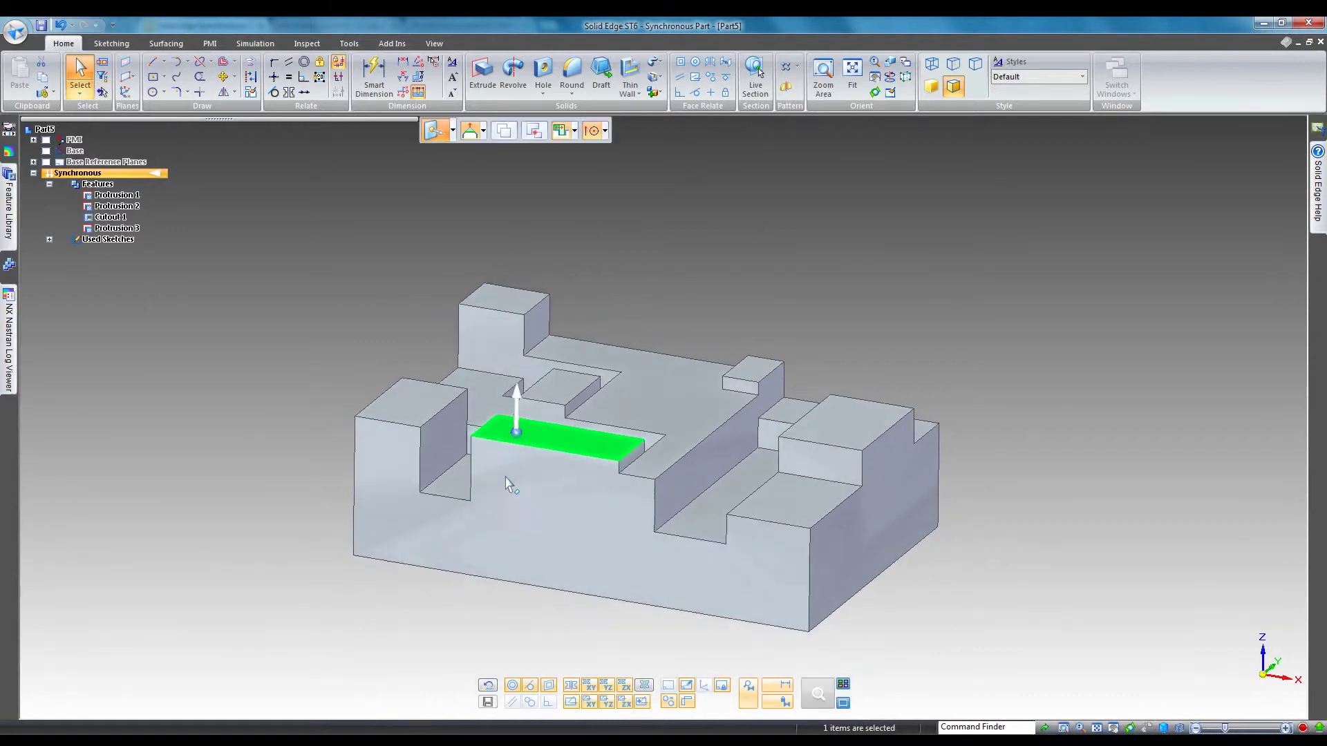
click(518, 413)
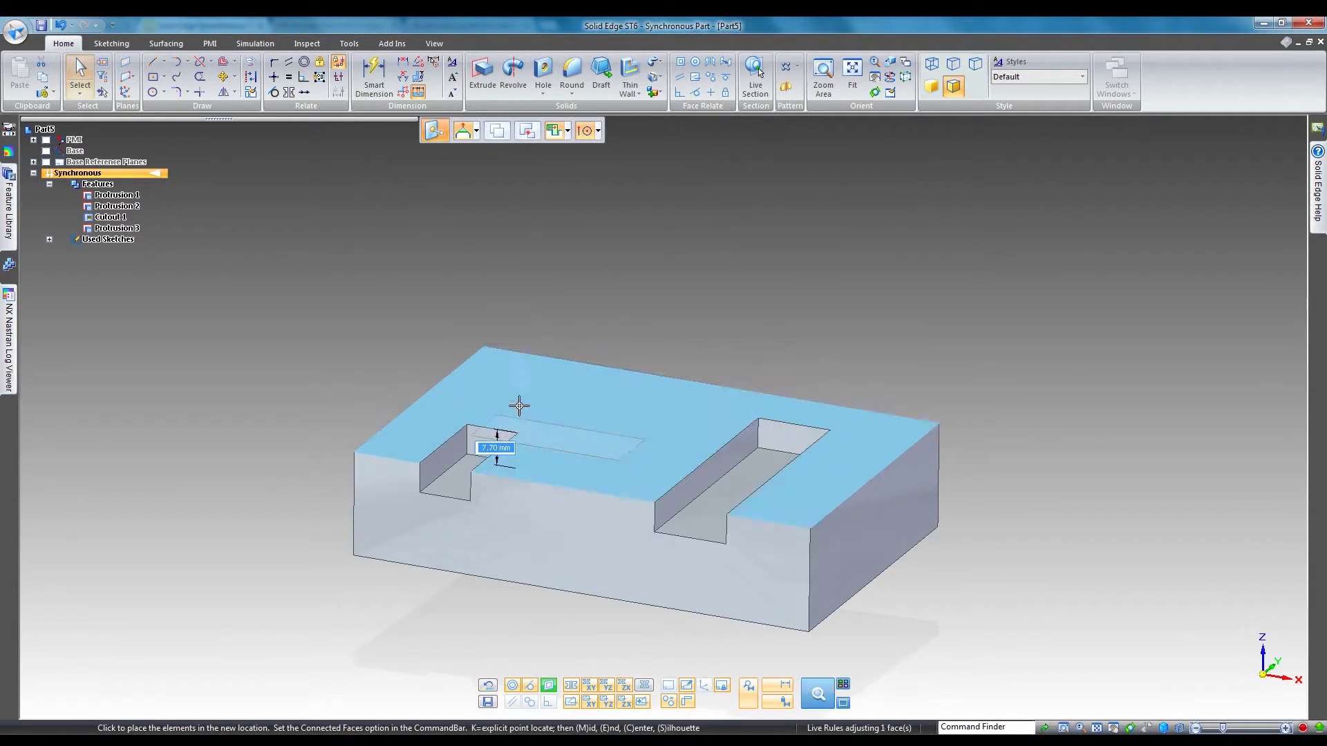
click(510, 397)
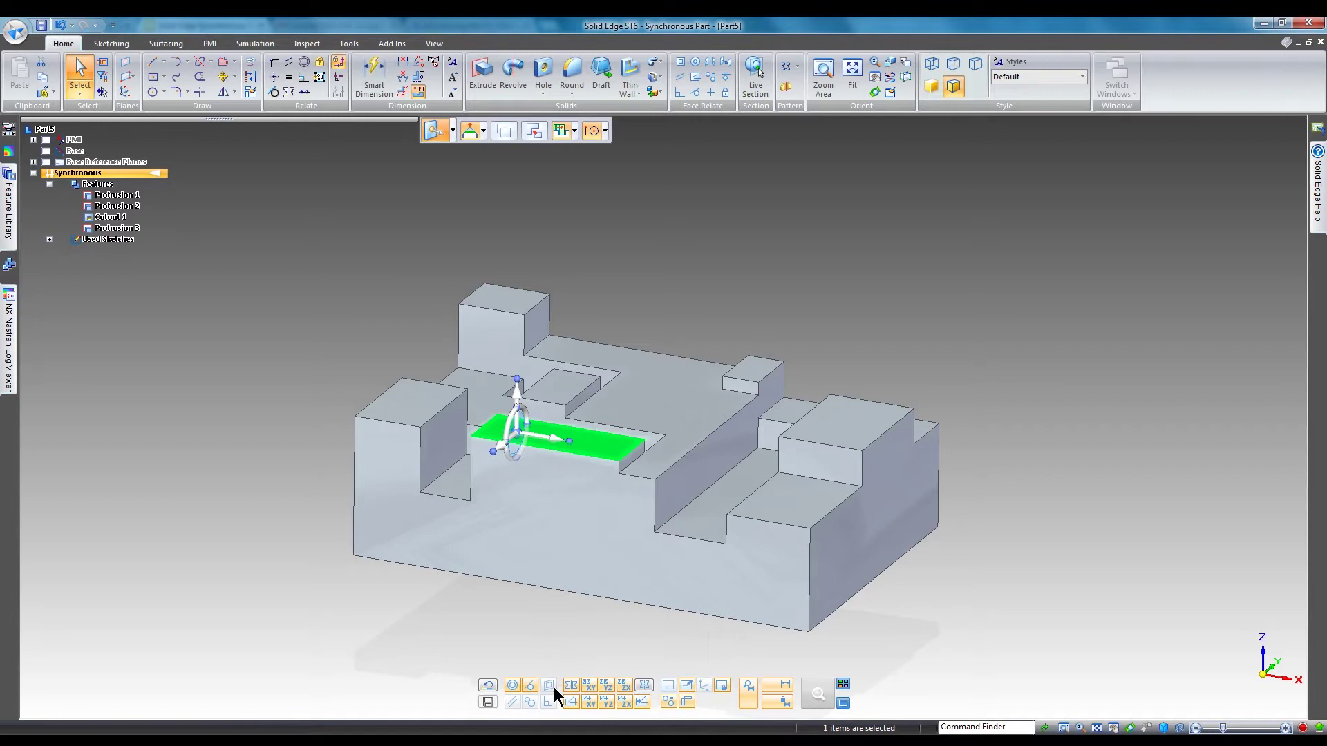
click(523, 404)
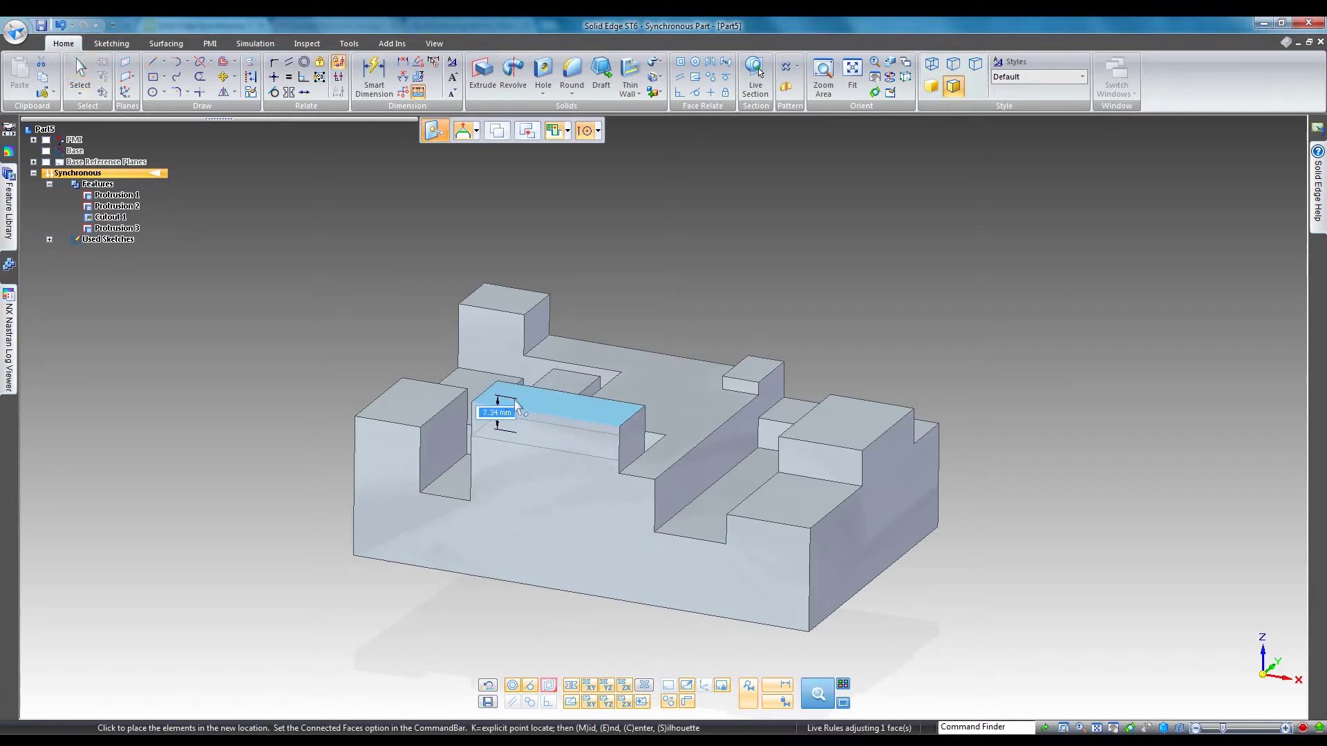
click(514, 400)
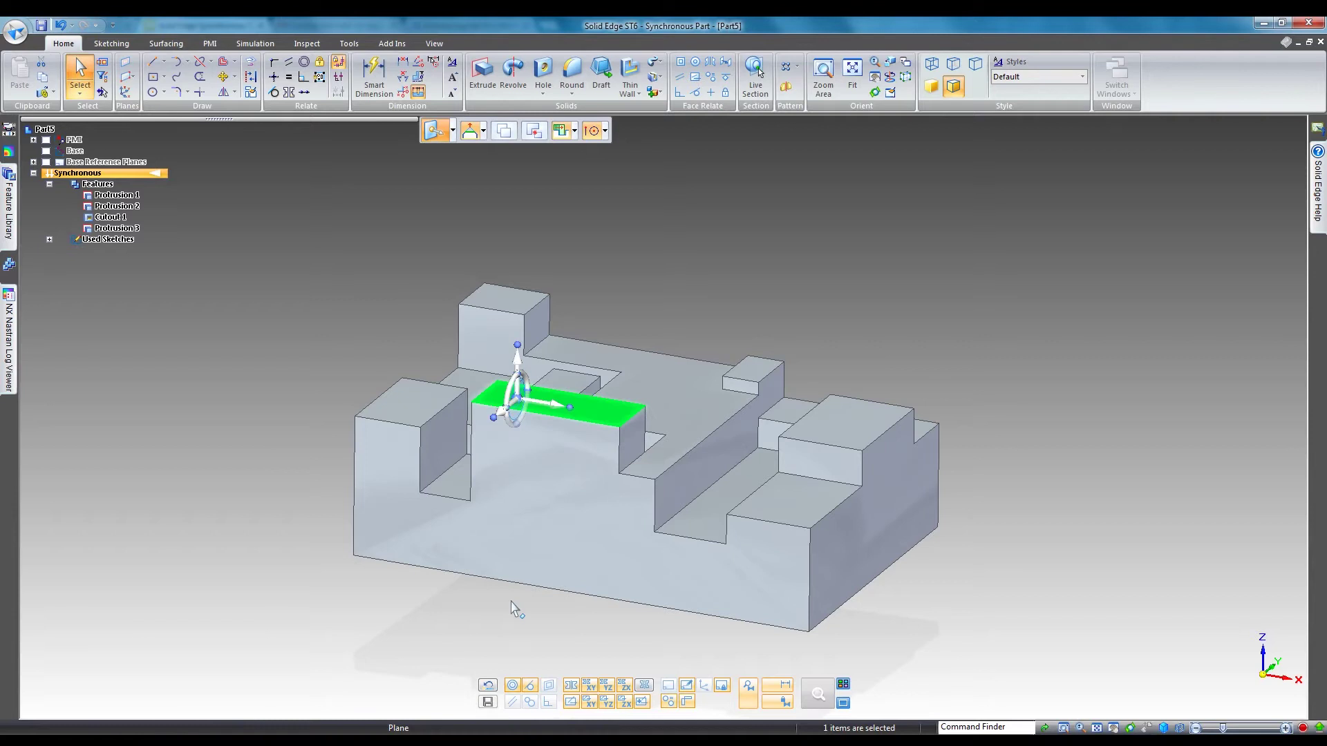
click(488, 685)
Clear the selection to end the current edit.
key(Escape)
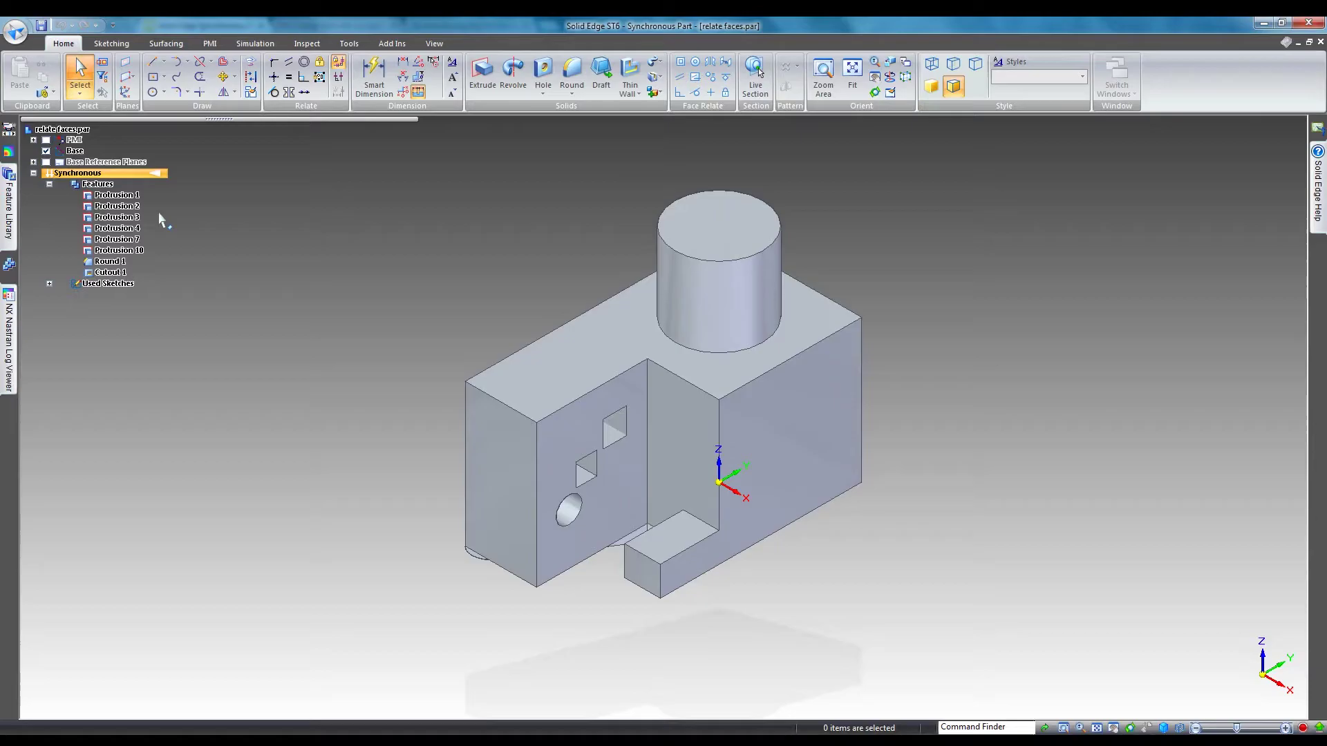
Make the small bar's end face coplanar with the block's left end face.
click(681, 61)
click(650, 573)
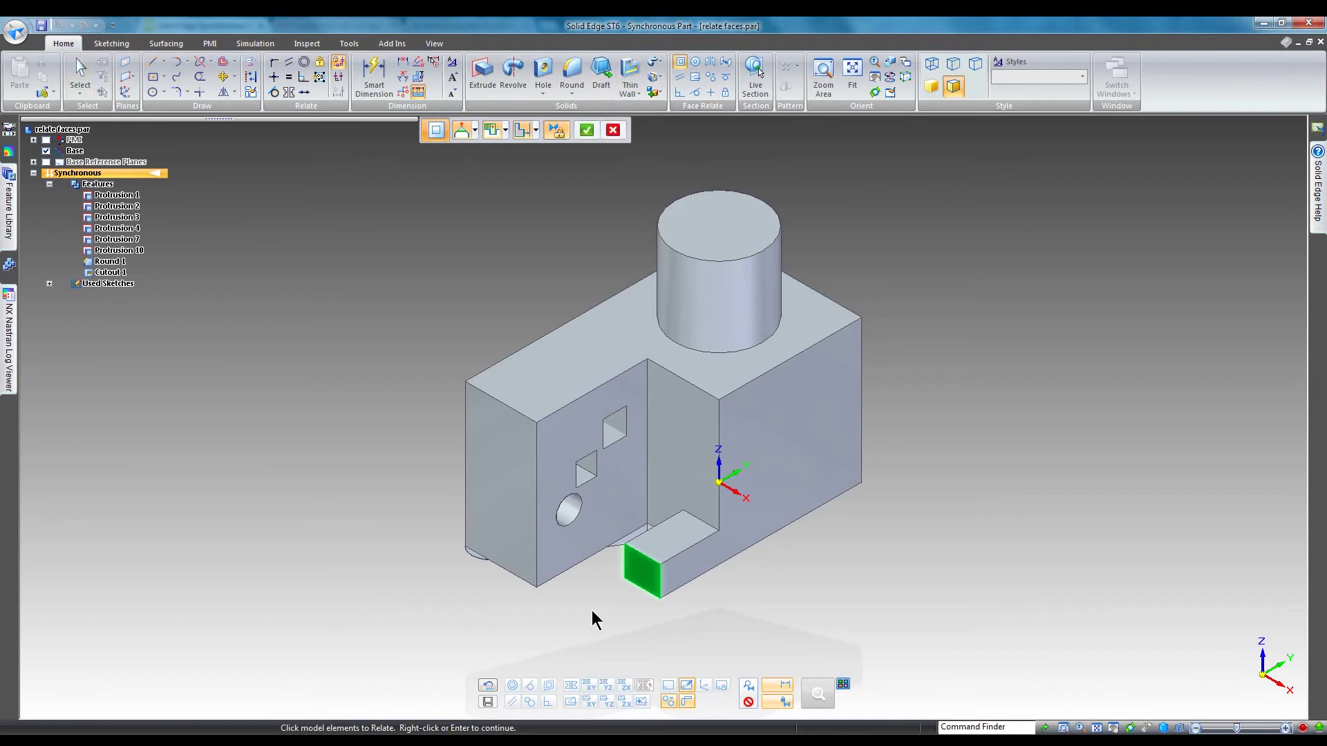
click(507, 550)
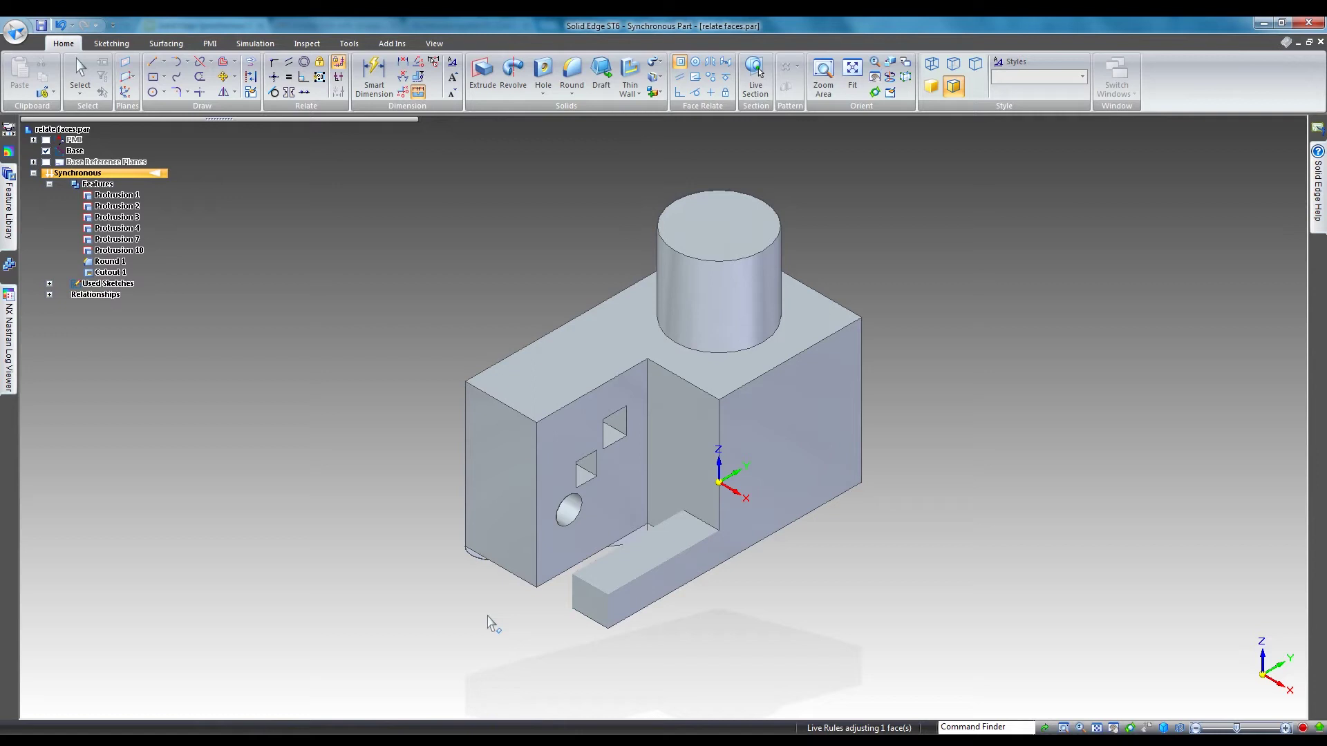
key(Escape)
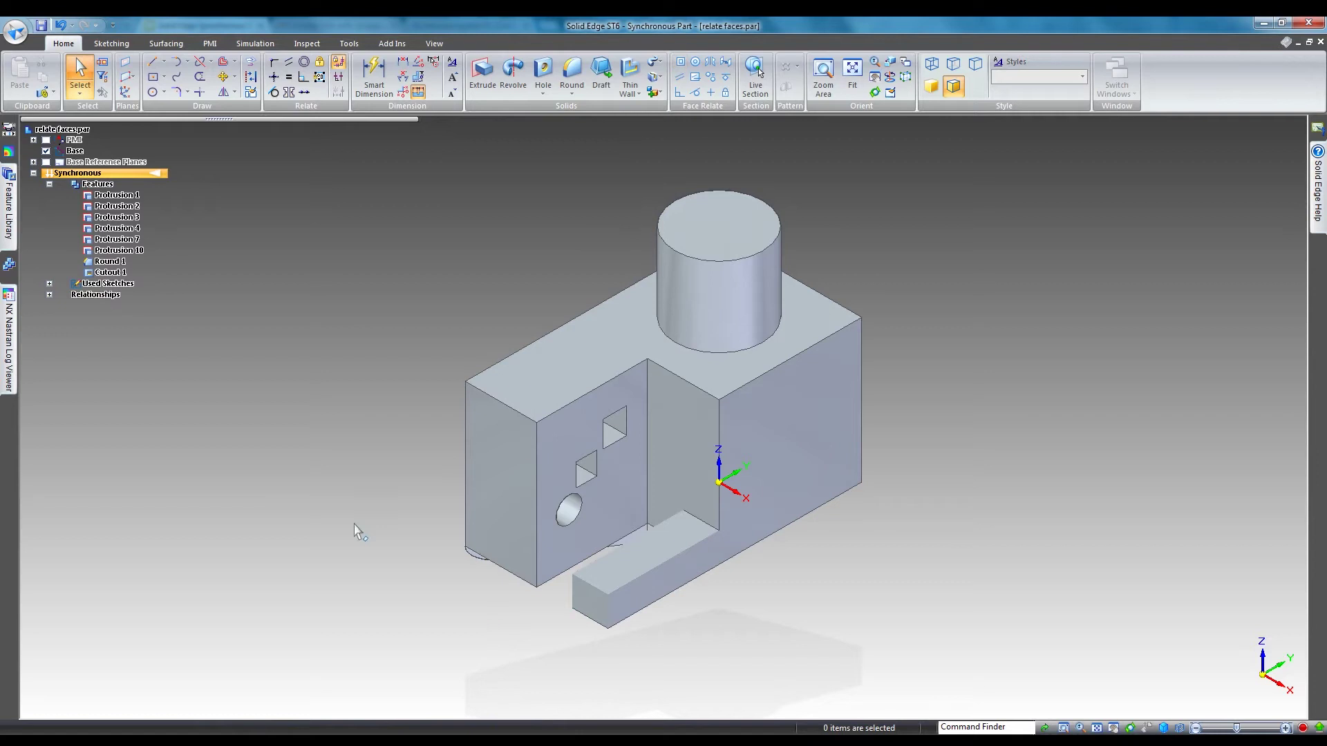
Show Coplanar 15 under Relationships and move the bar end face with the left face.
click(49, 295)
click(579, 624)
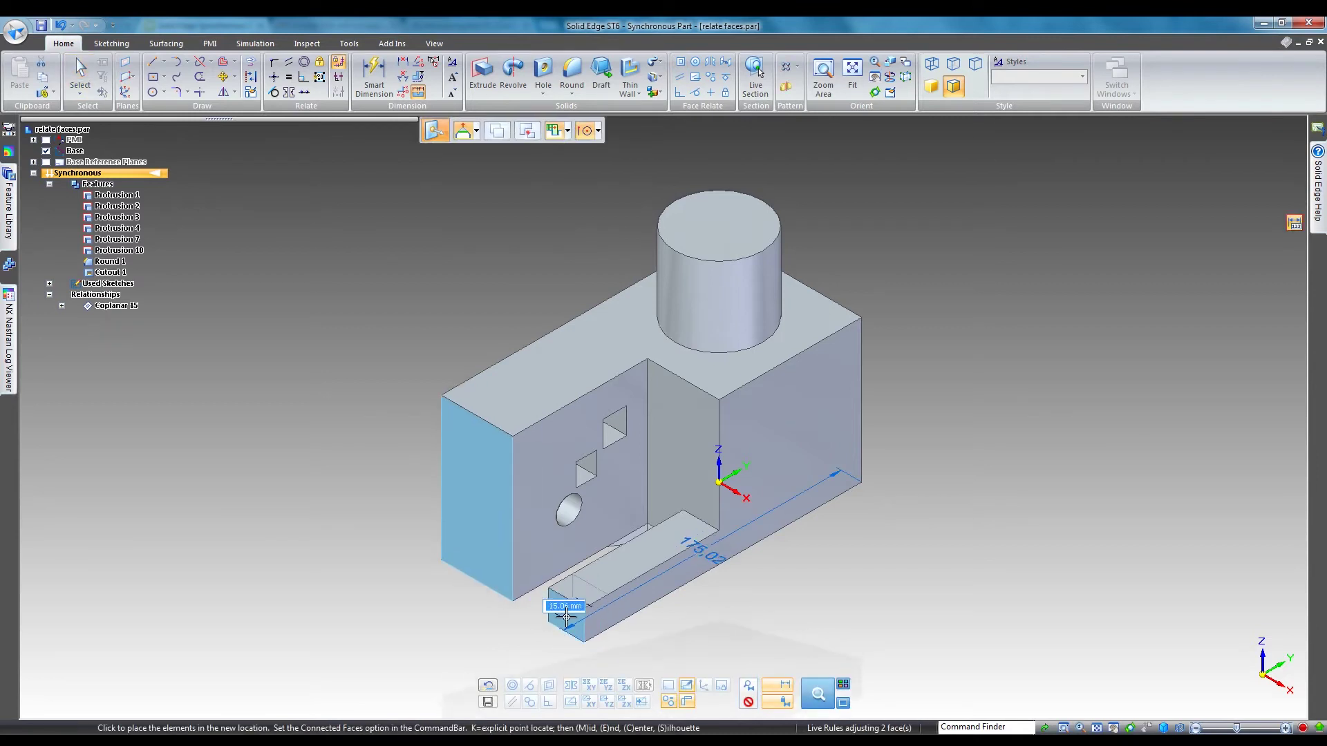
click(565, 616)
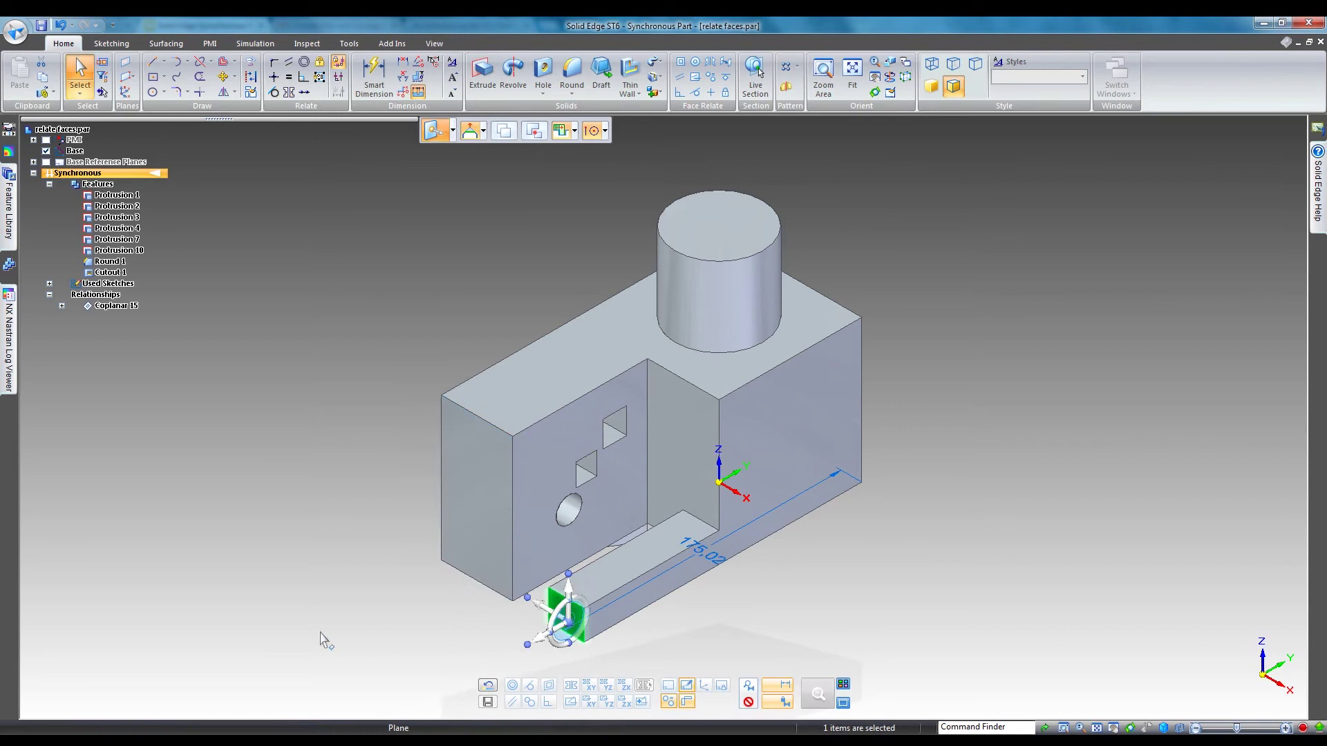
Make the round boss and both square pocket faces coplanar with the front face.
click(858, 628)
middle_drag(838, 613, 569, 190)
key(ctrl+i)
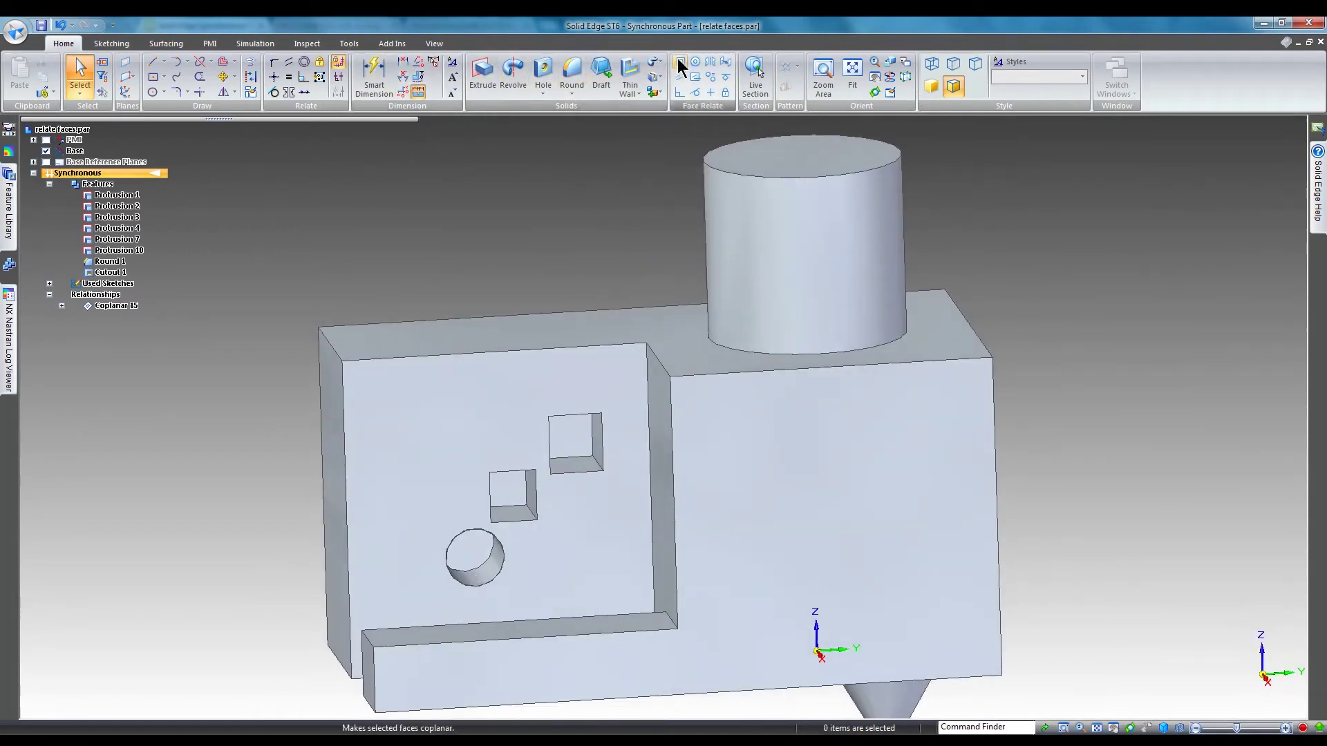
click(681, 61)
click(462, 554)
click(507, 489)
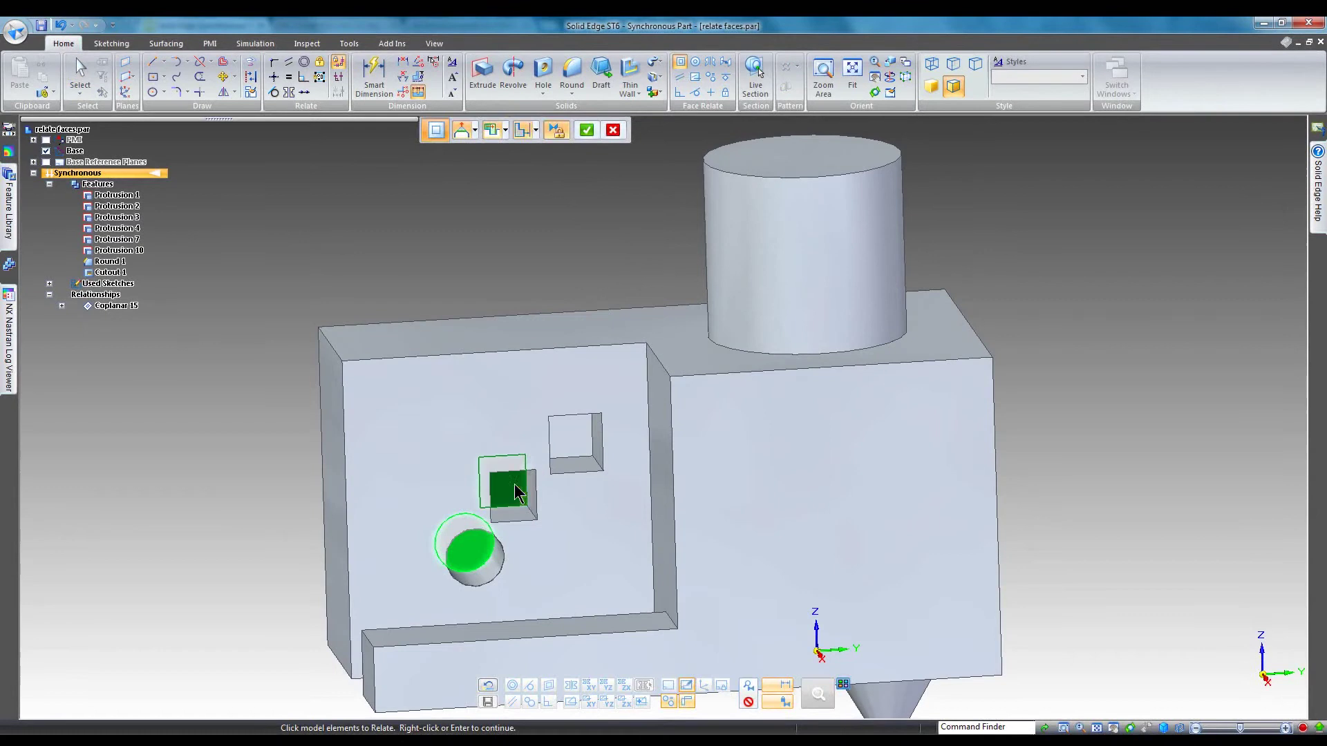
click(571, 445)
right_click(545, 287)
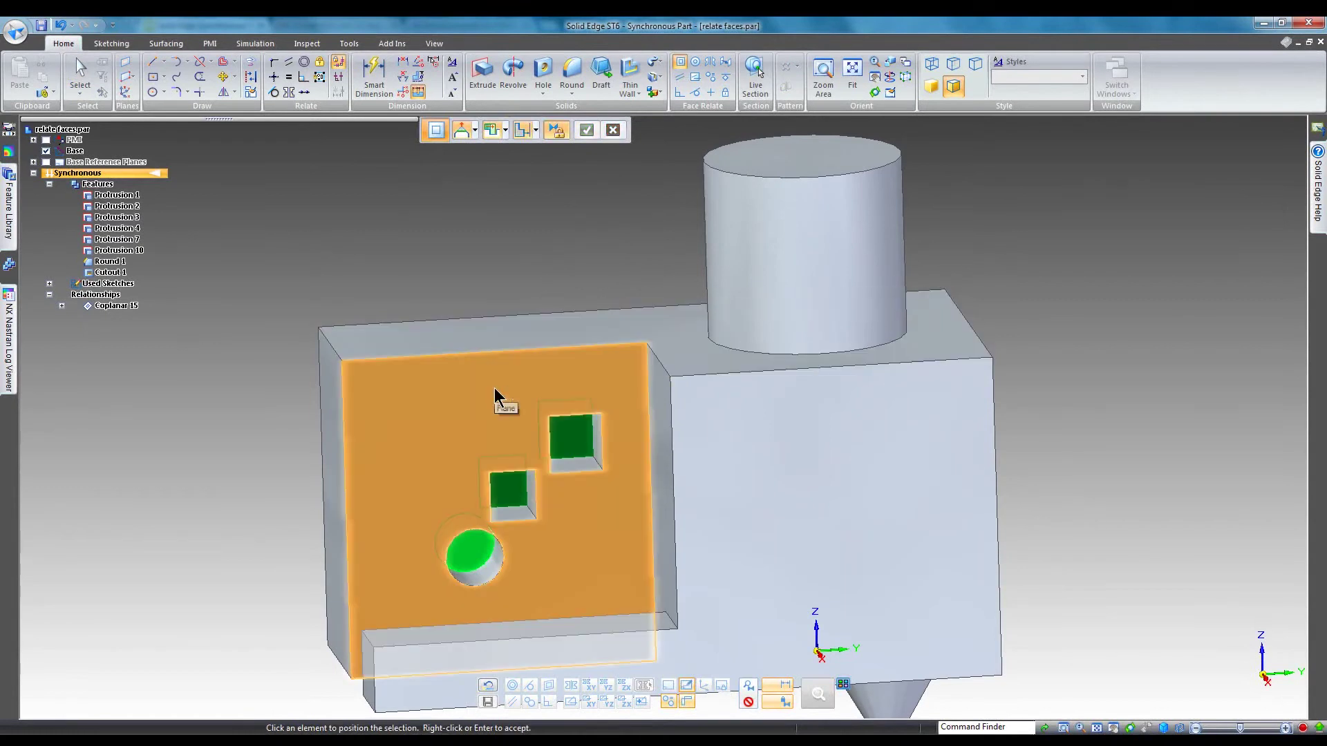
click(374, 434)
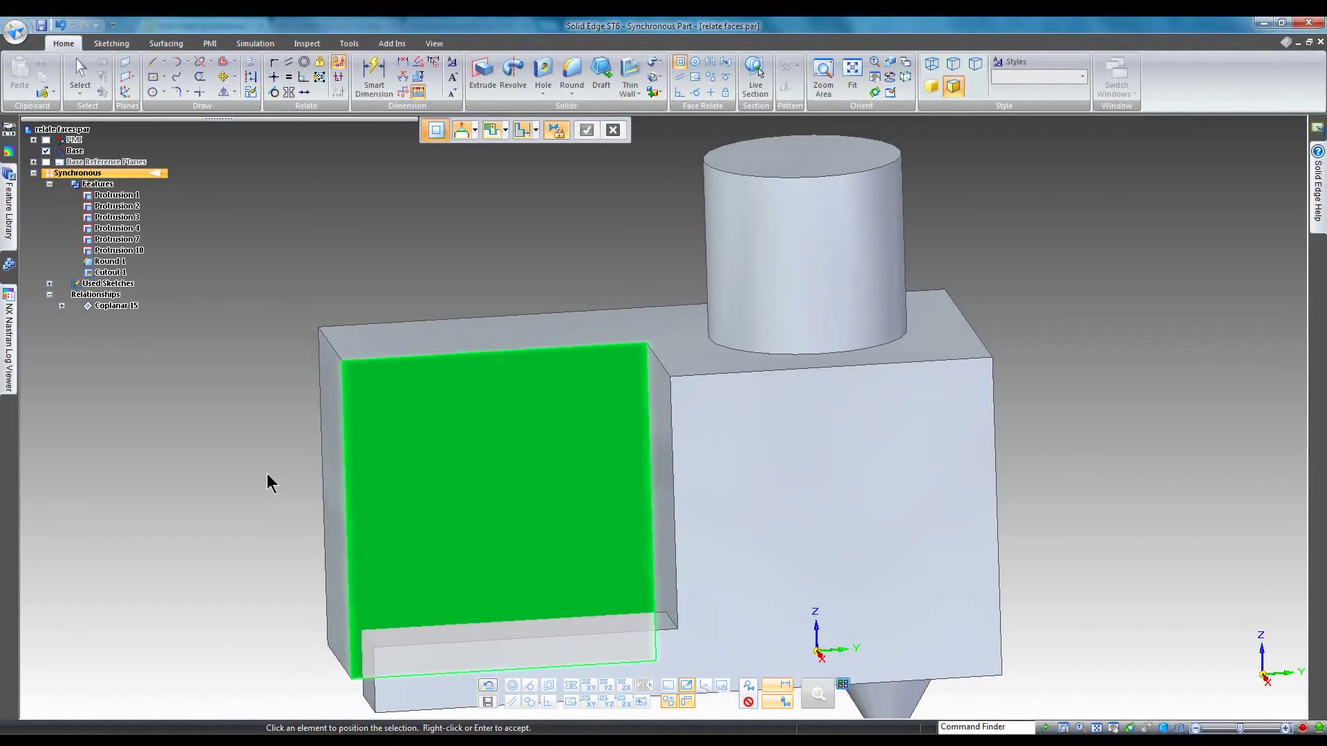
right_click(259, 474)
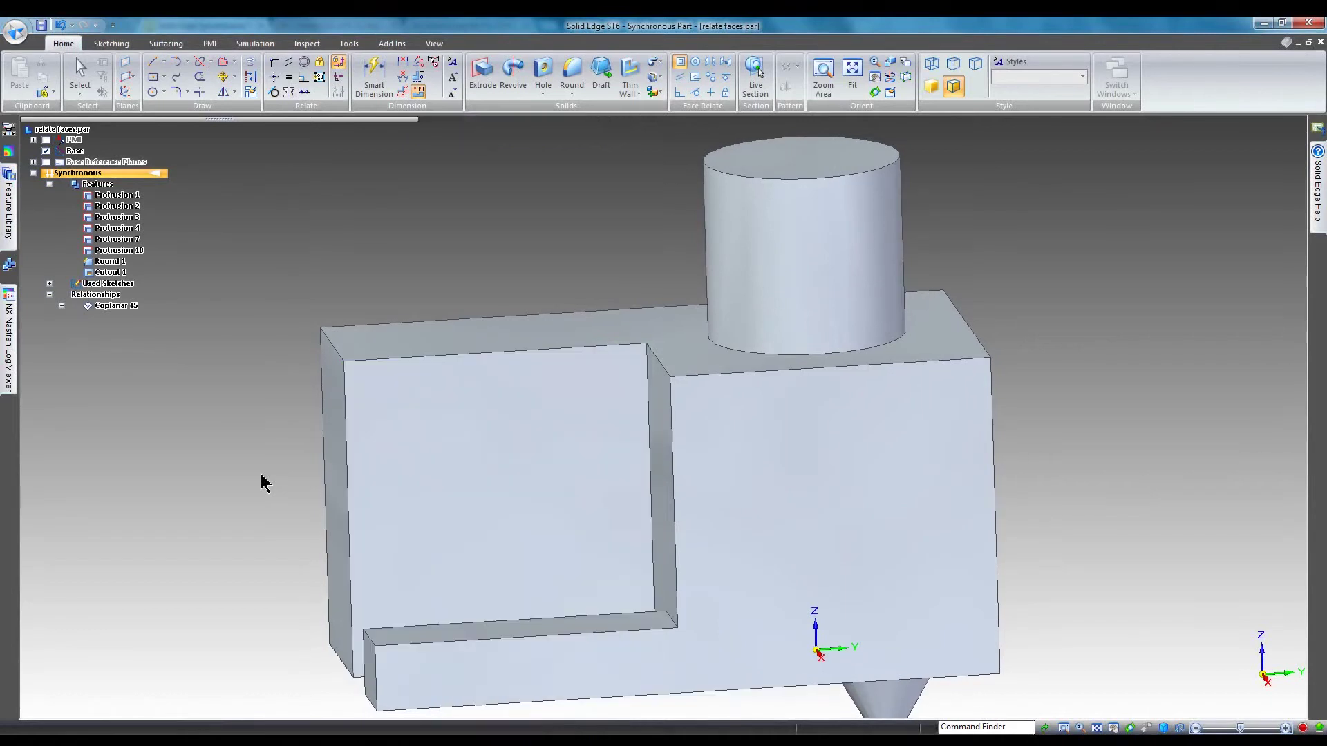
key(ctrl+f)
key(ctrl+f)
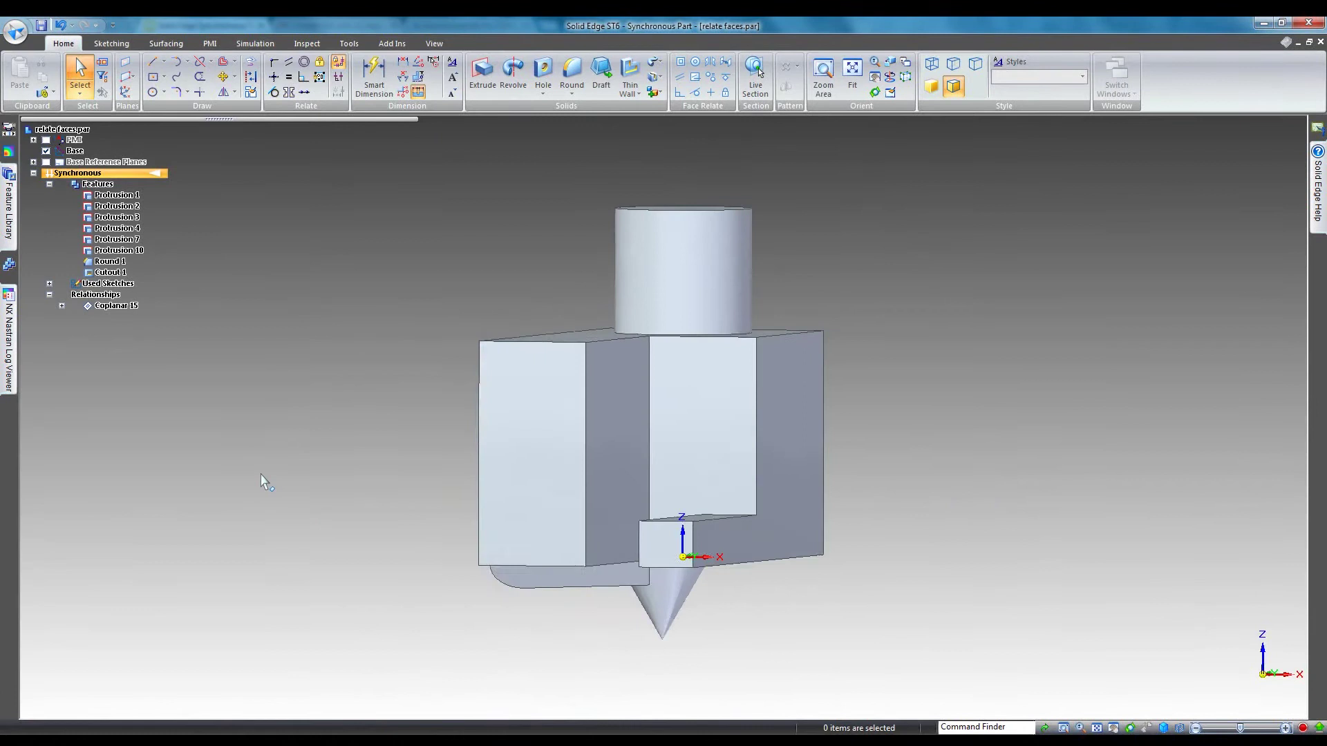
Make the cone concentric with the cylinder.
click(690, 61)
middle_drag(830, 283, 937, 508)
click(857, 366)
right_click(923, 308)
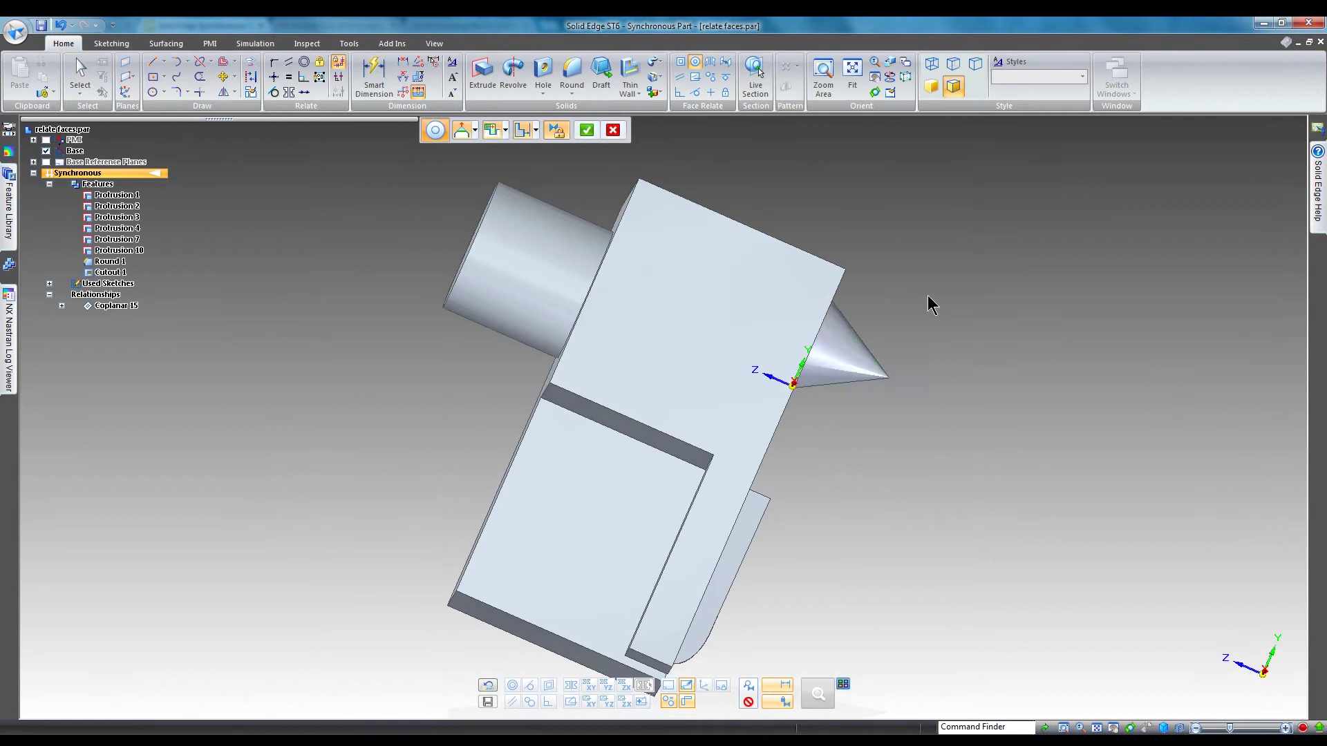
click(553, 249)
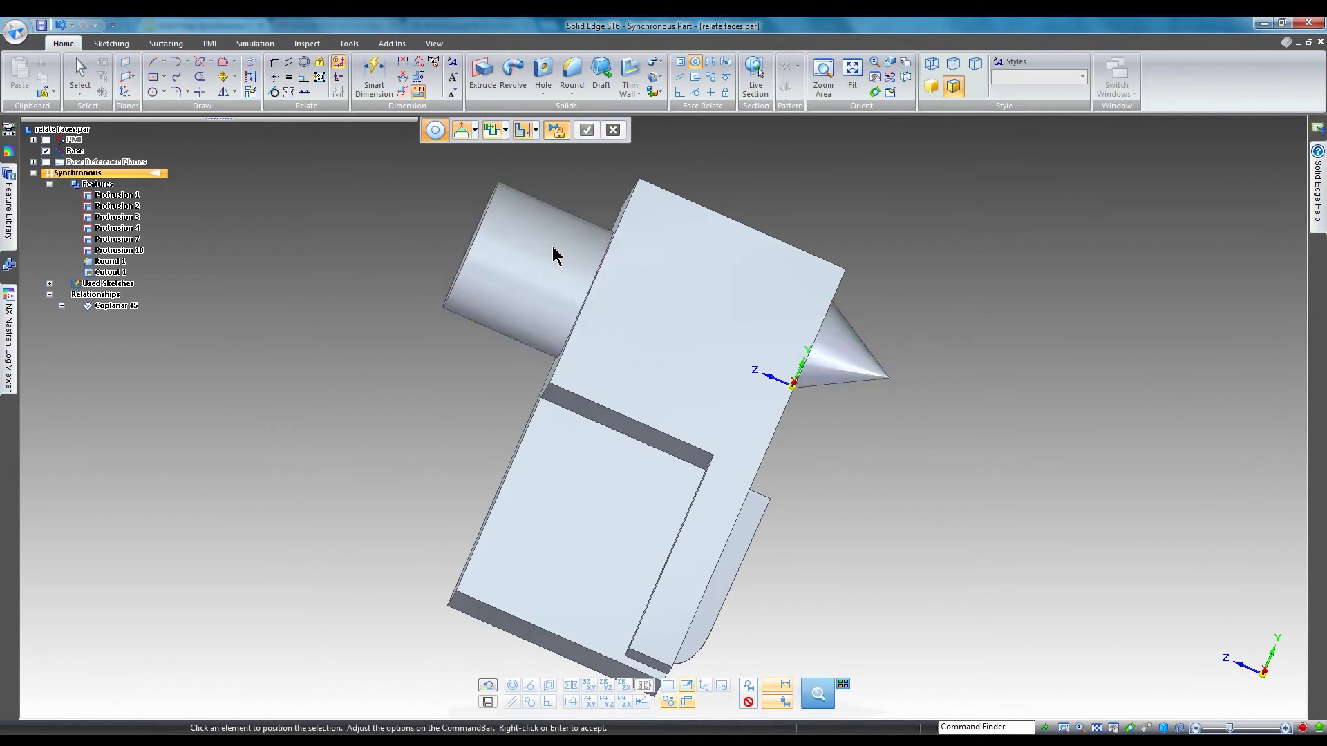
right_click(396, 419)
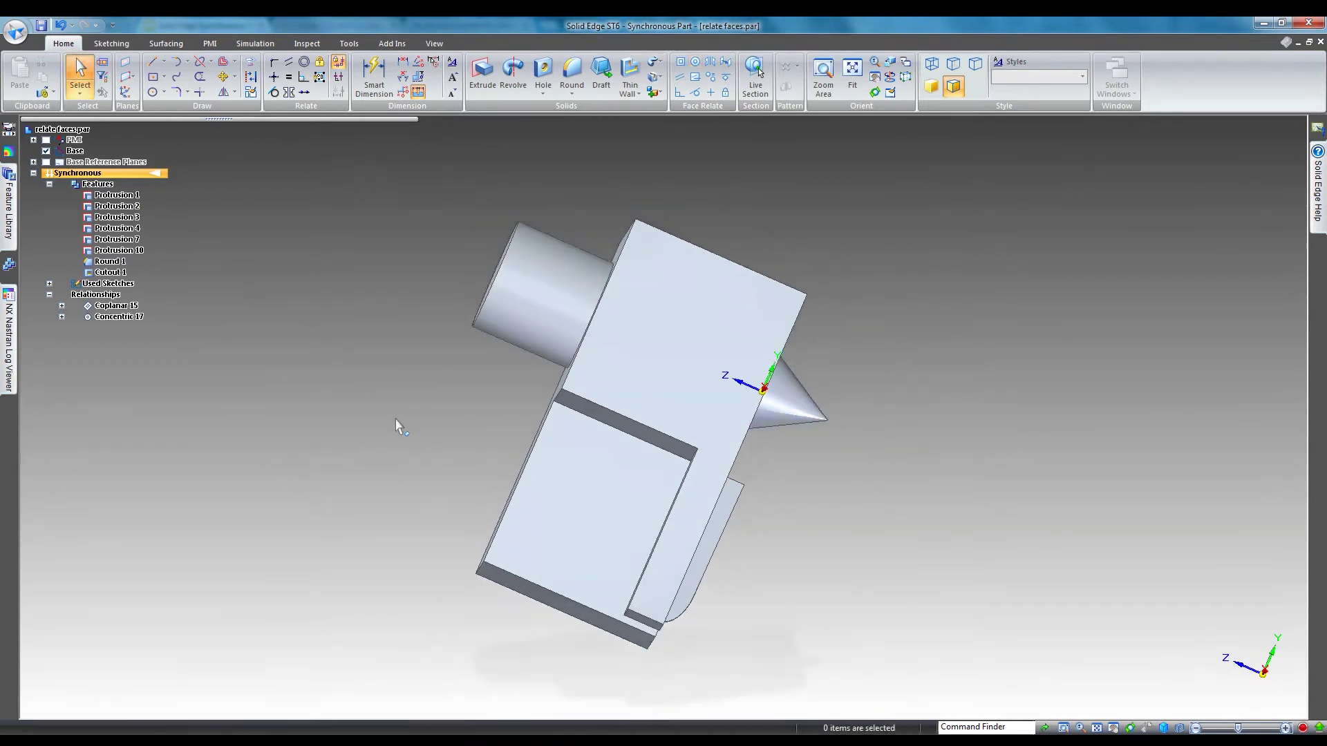
key(ctrl+i)
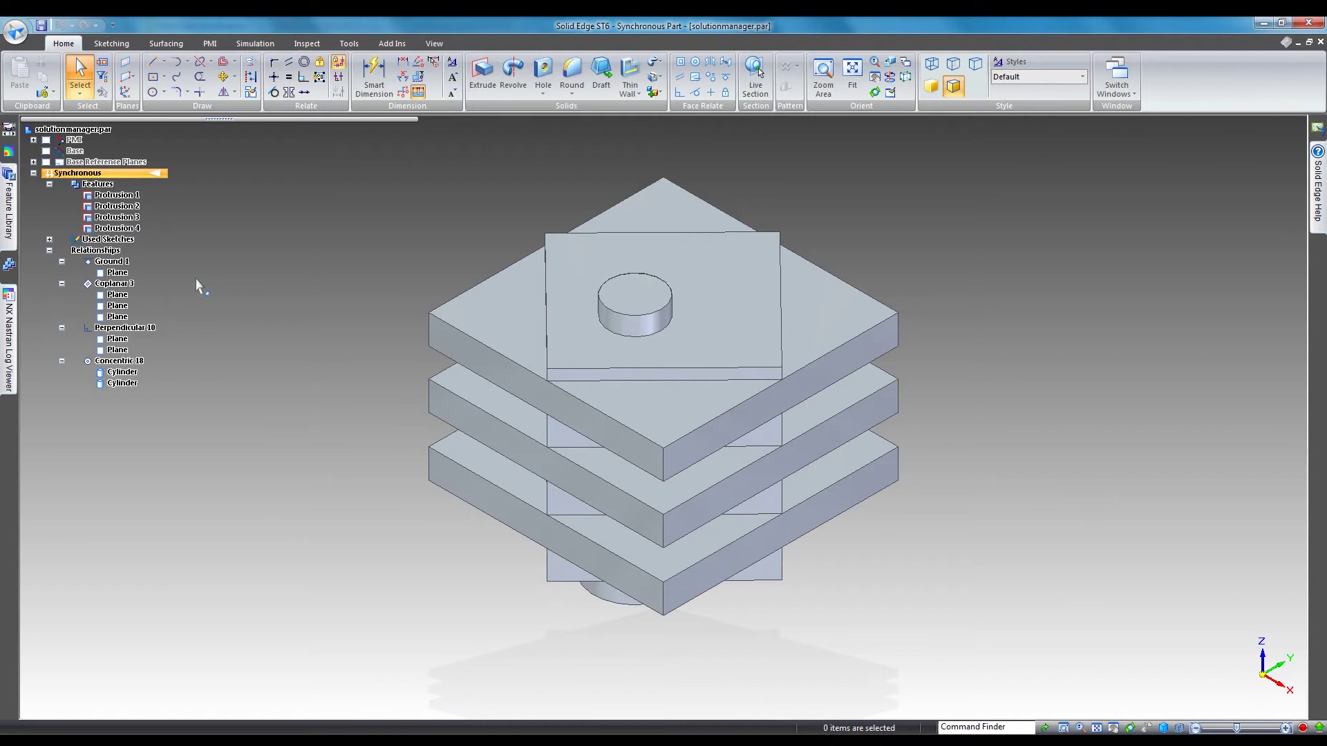
Select the grounded bottom face and drag it along its axis to a new distance.
click(119, 273)
middle_drag(251, 482, 484, 546)
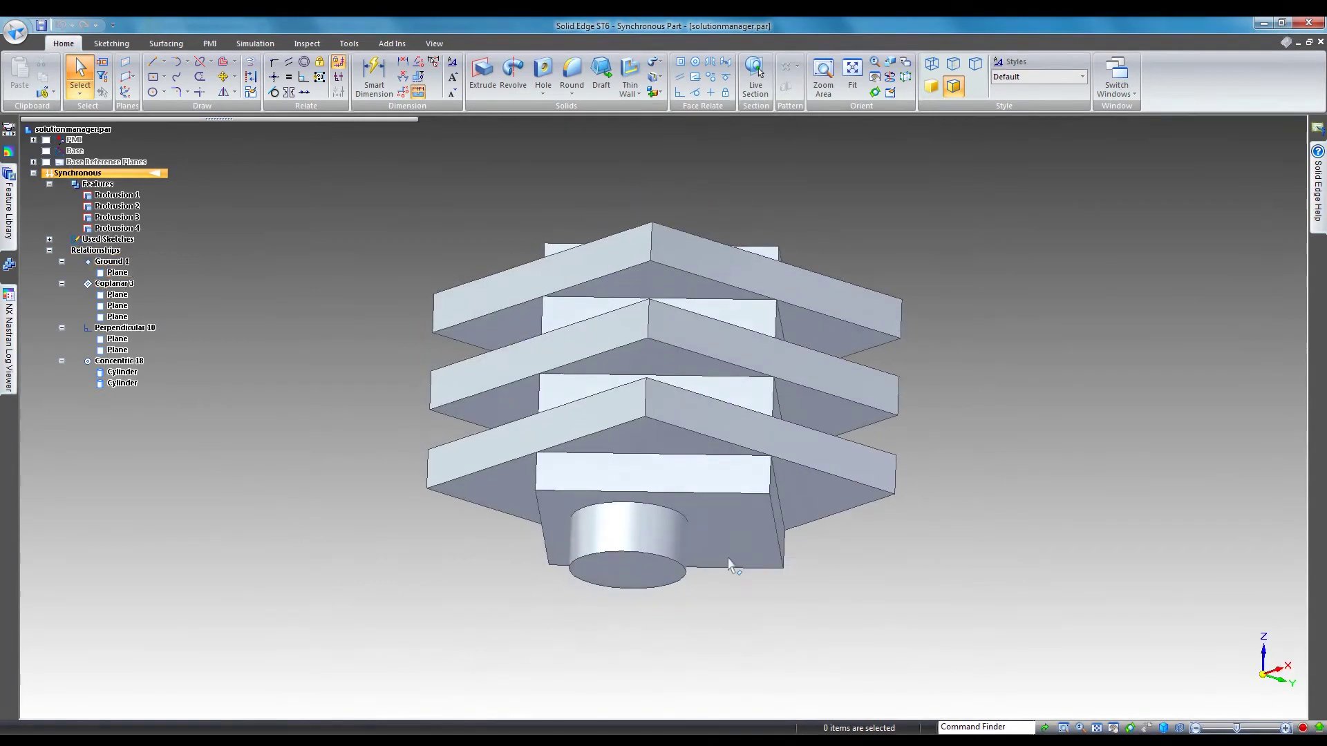
click(729, 555)
click(721, 553)
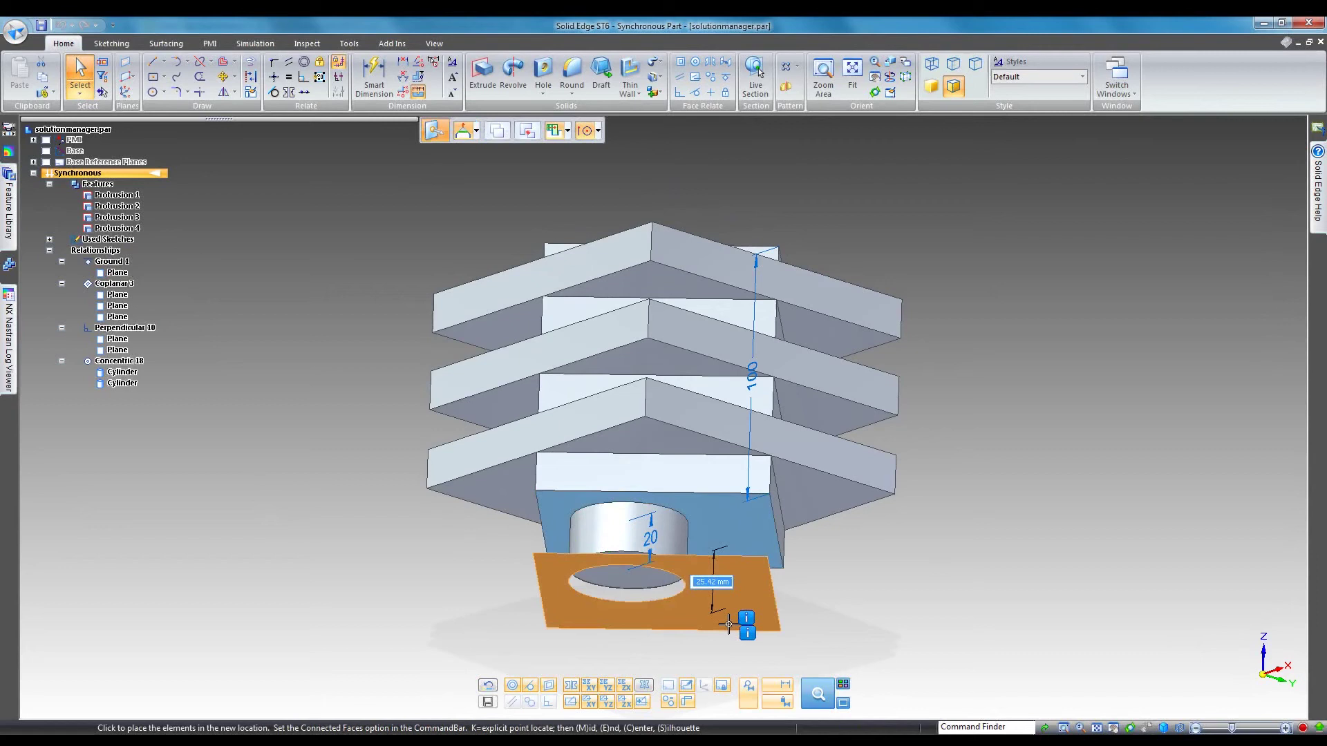
click(728, 625)
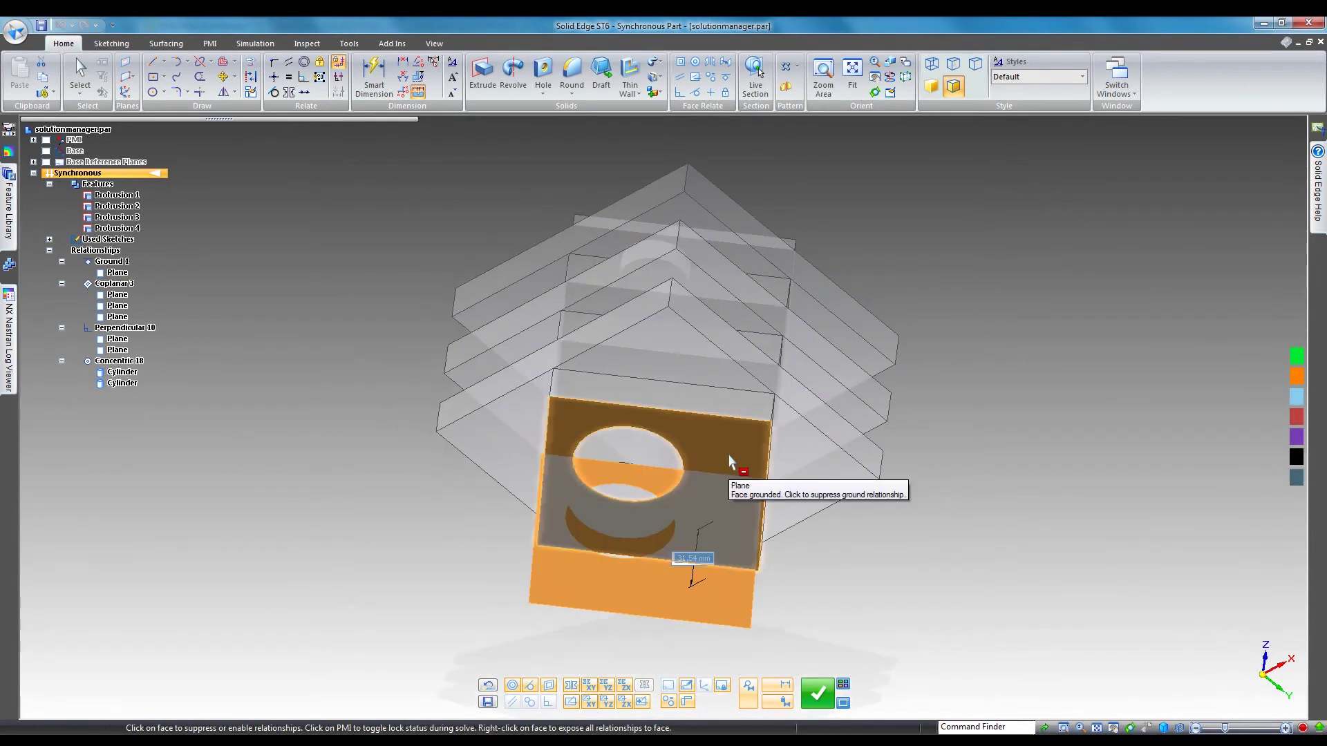
In Solution Manager, suppress the Ground relationship, lock the 31.54 mm value, and accept.
click(731, 462)
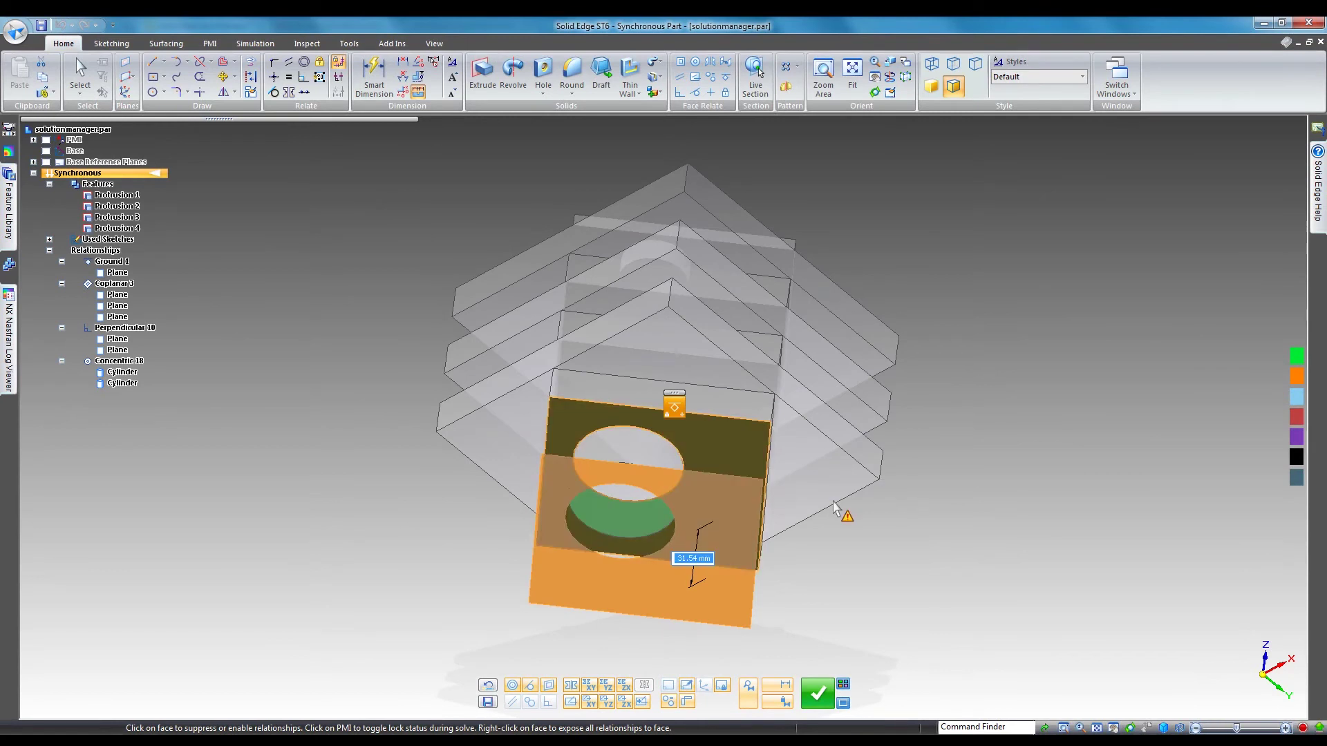
click(693, 559)
mouse_move(675, 415)
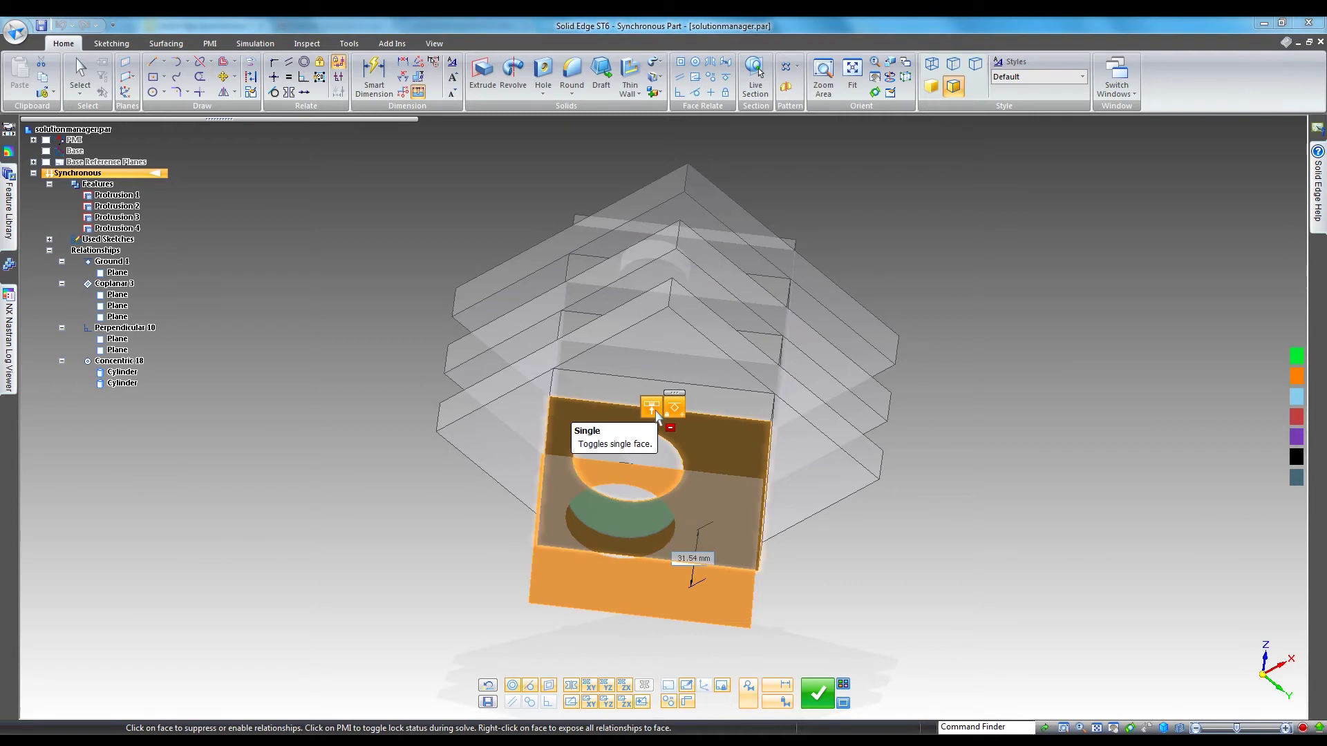
right_click(921, 546)
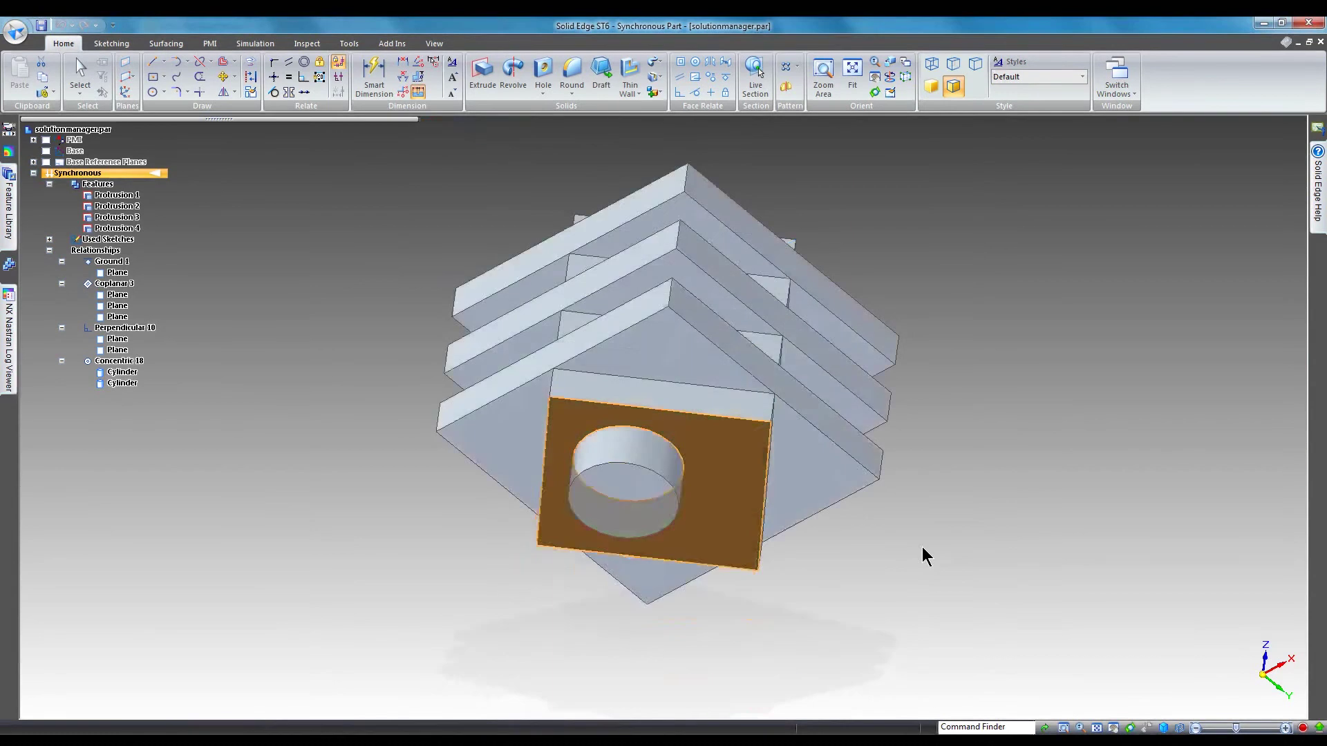
key(ctrl+i)
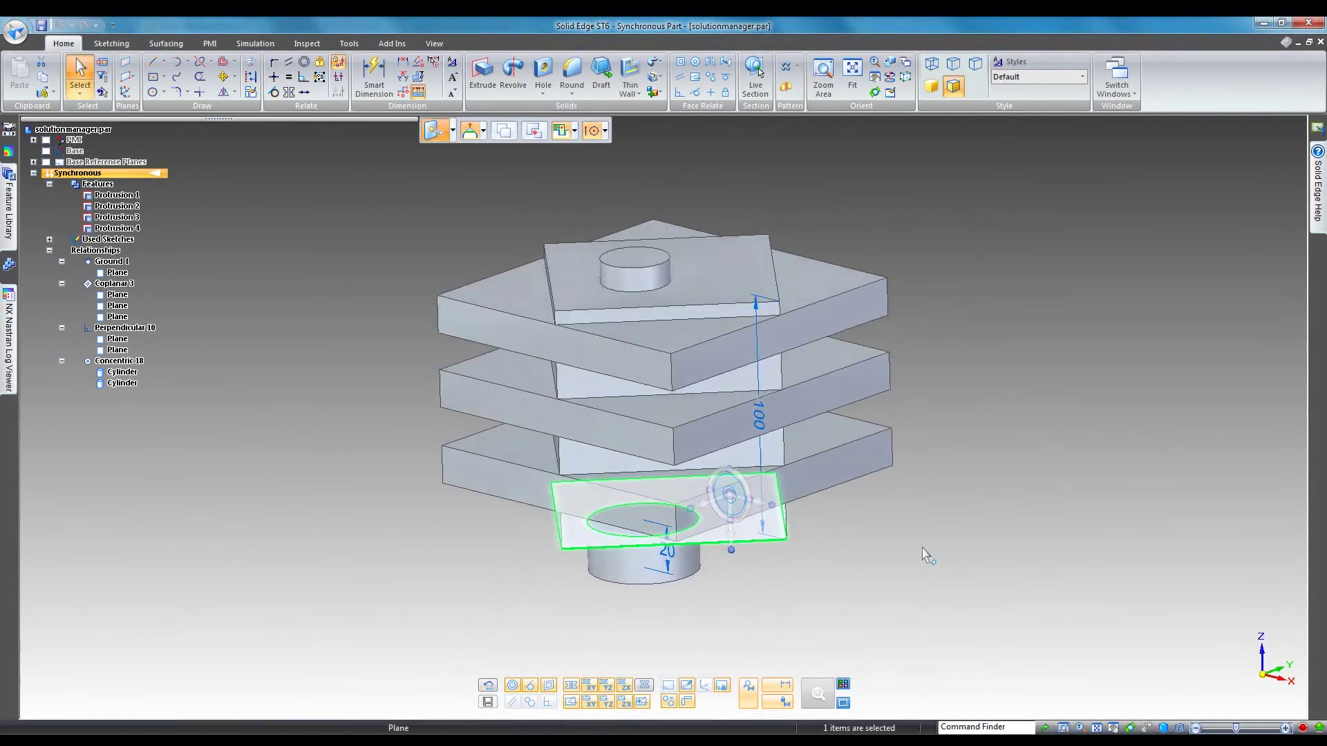
key(Escape)
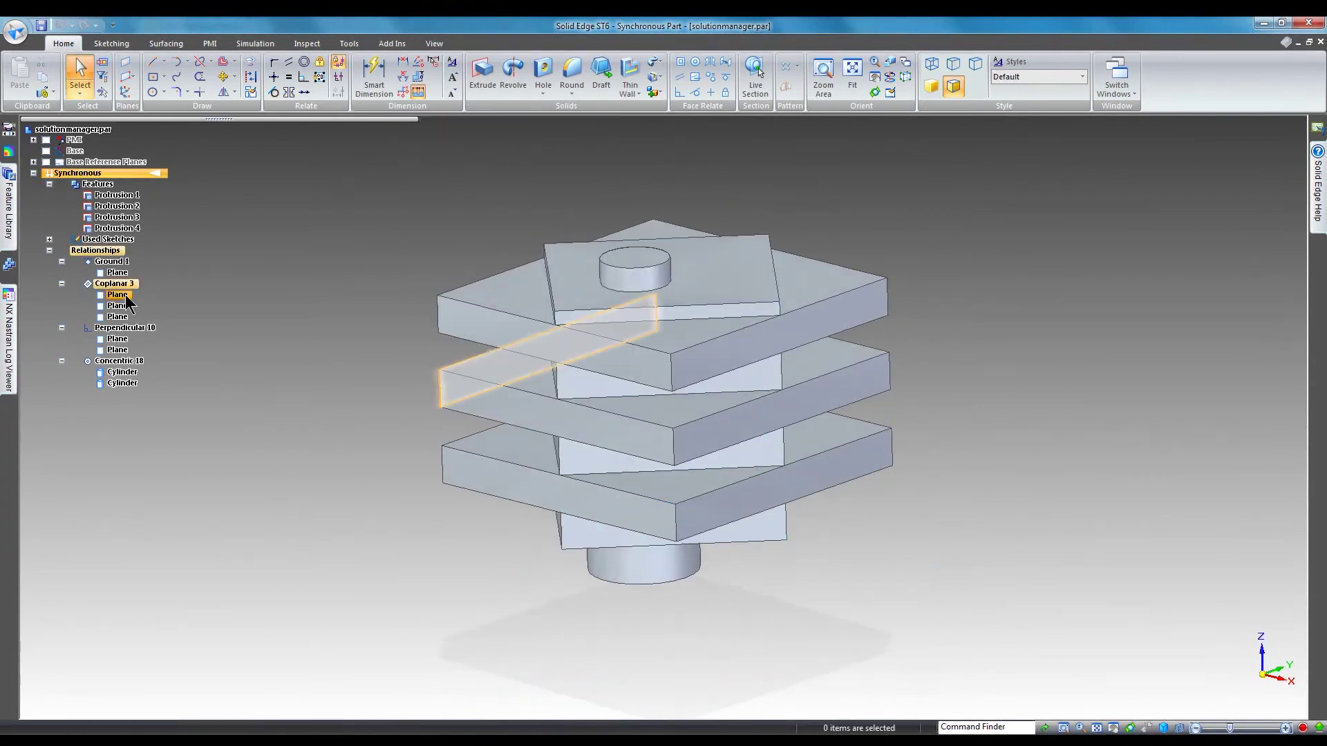
mouse_move(228, 387)
middle_down()
mouse_move(415, 468)
mouse_move(443, 387)
middle_up()
click(466, 304)
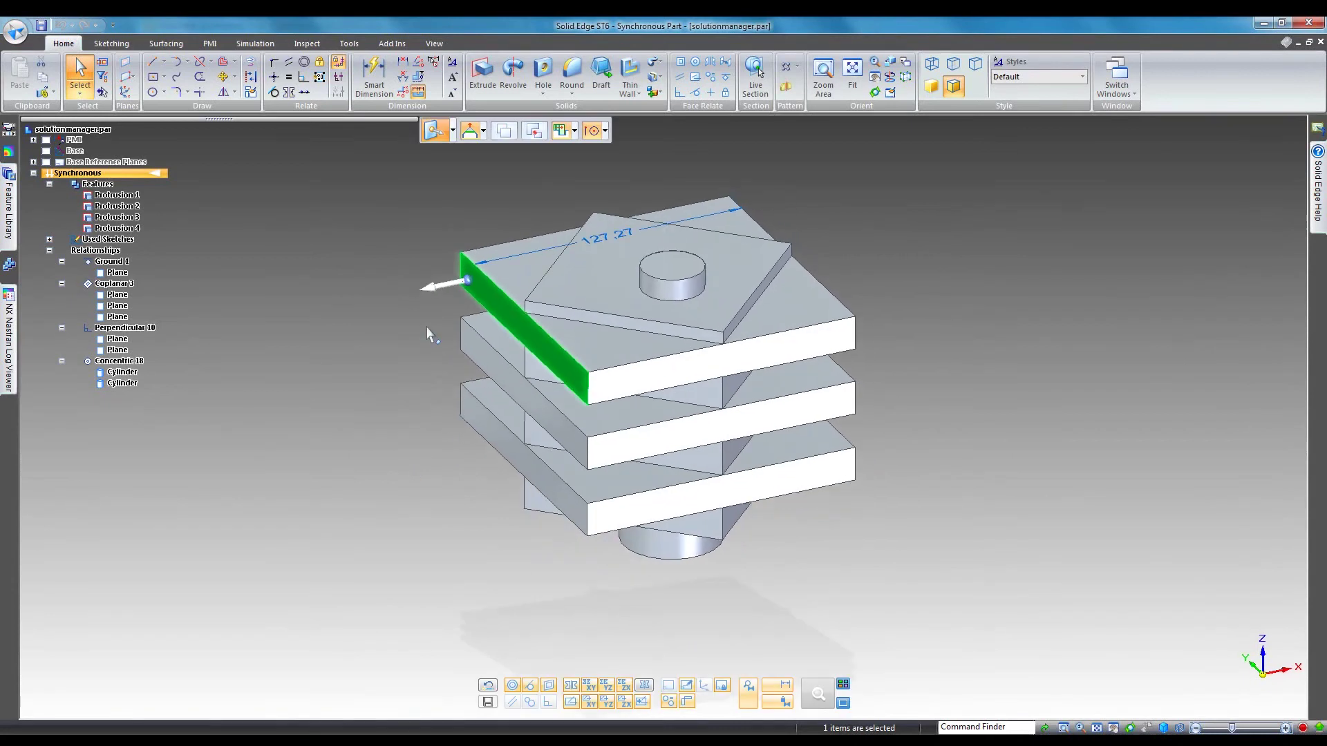
click(443, 284)
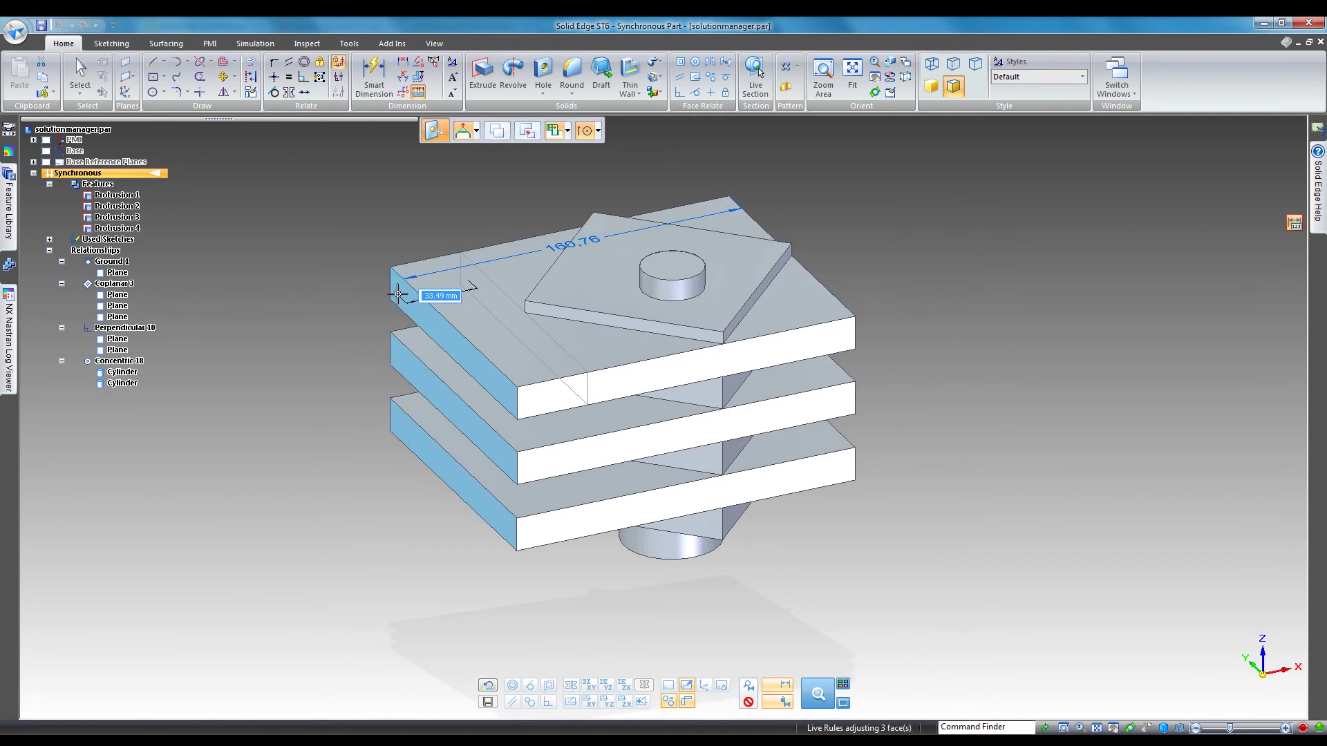
click(397, 295)
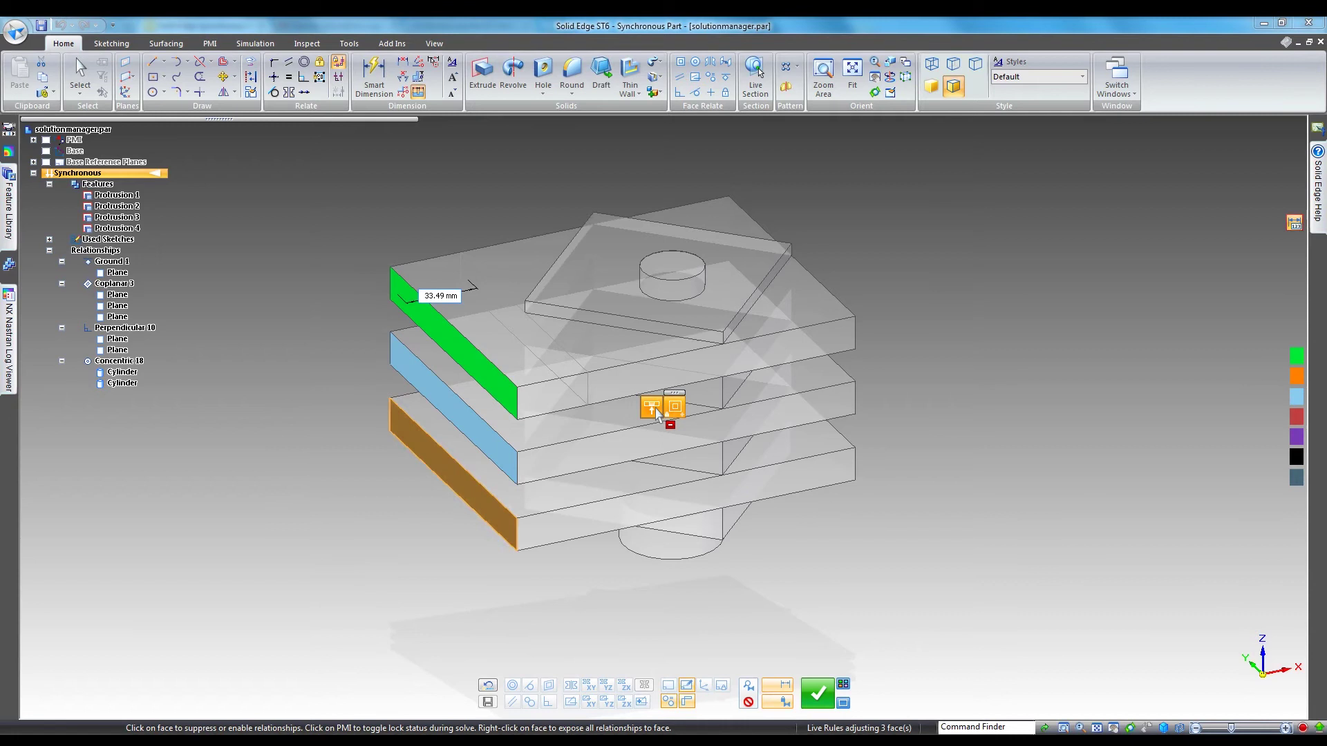
click(652, 409)
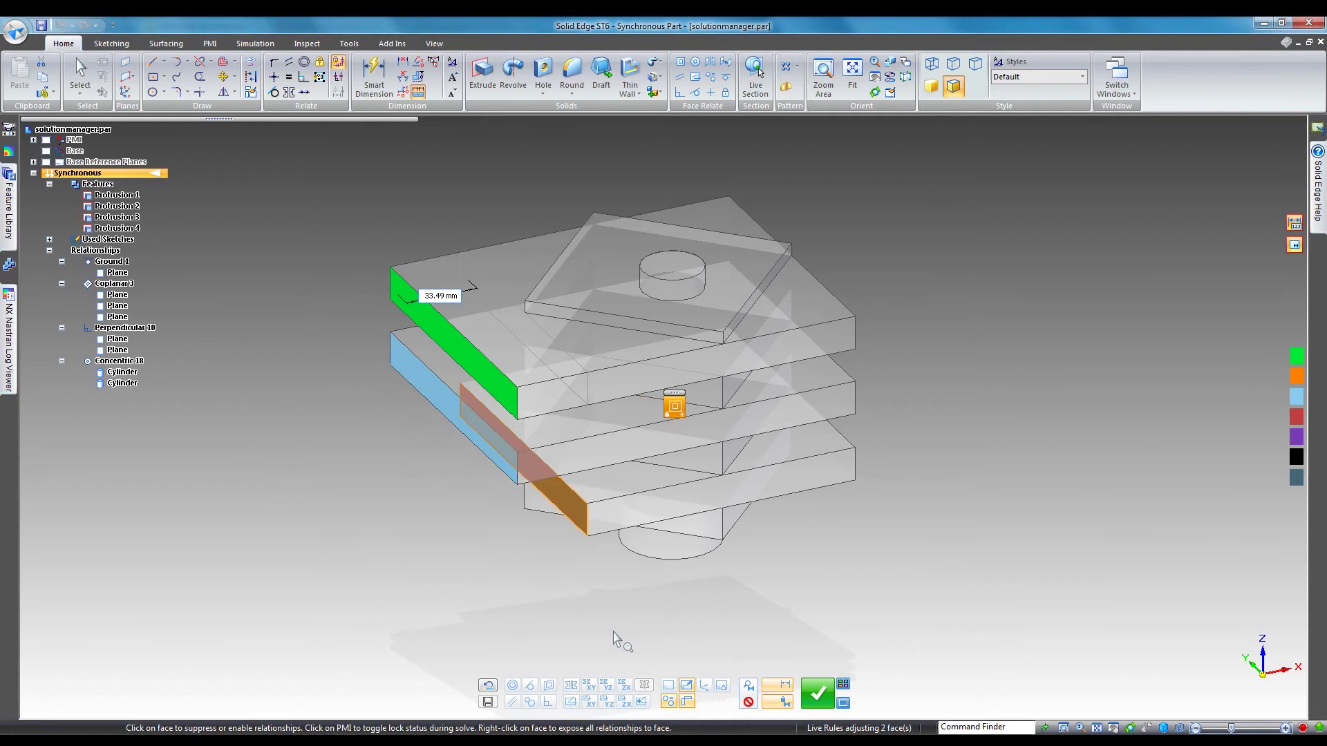
click(676, 408)
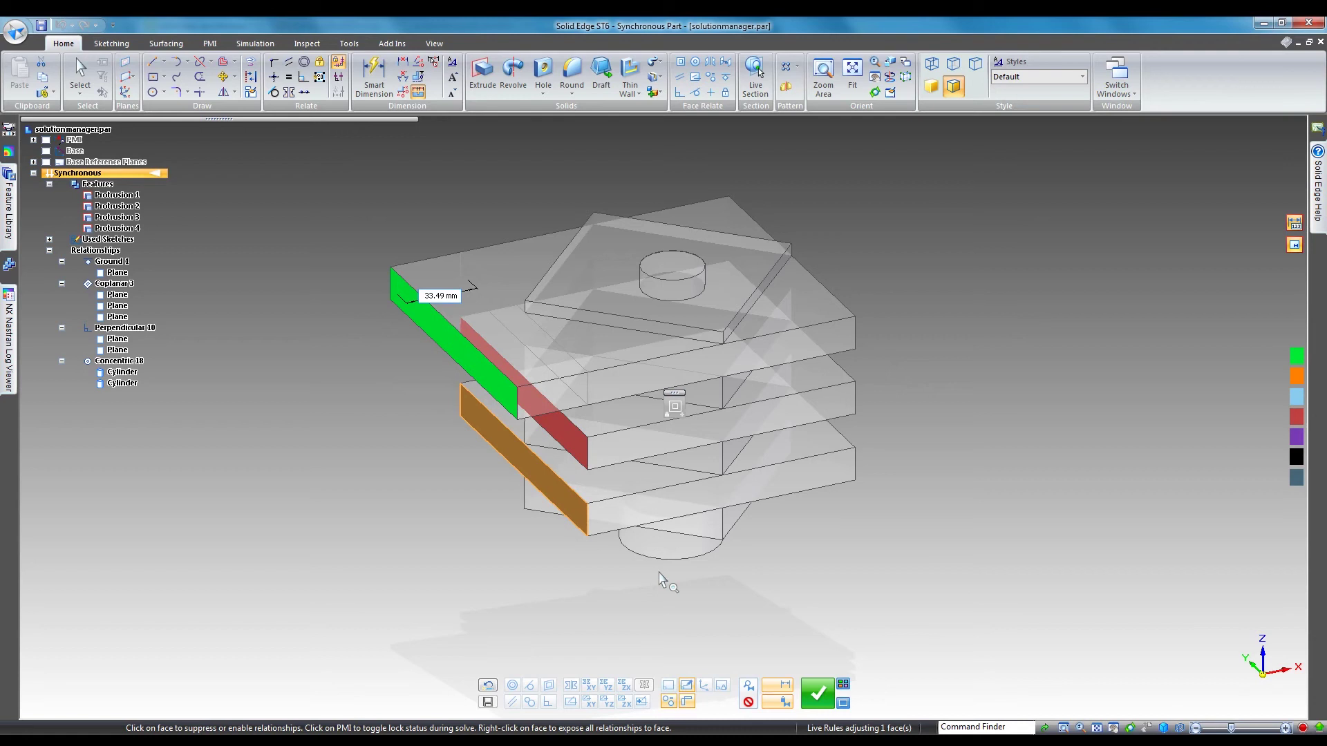
click(674, 405)
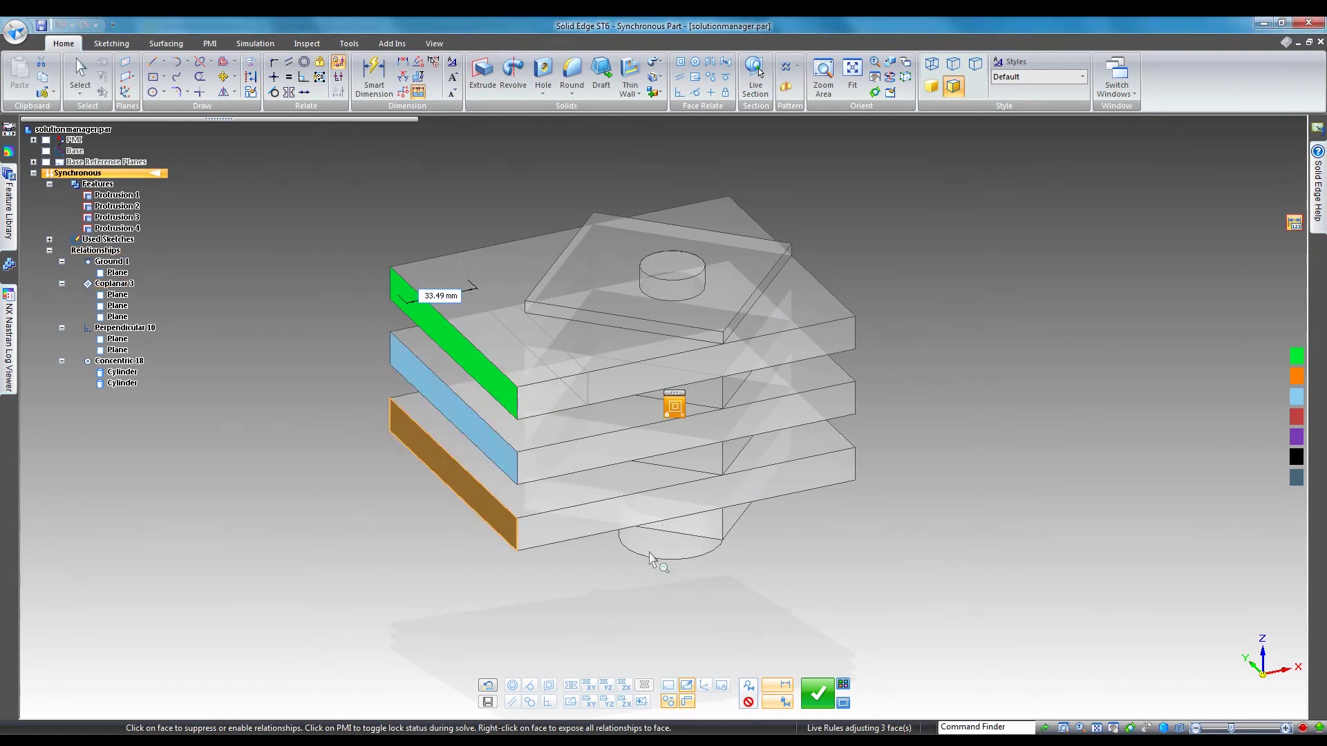
key(Return)
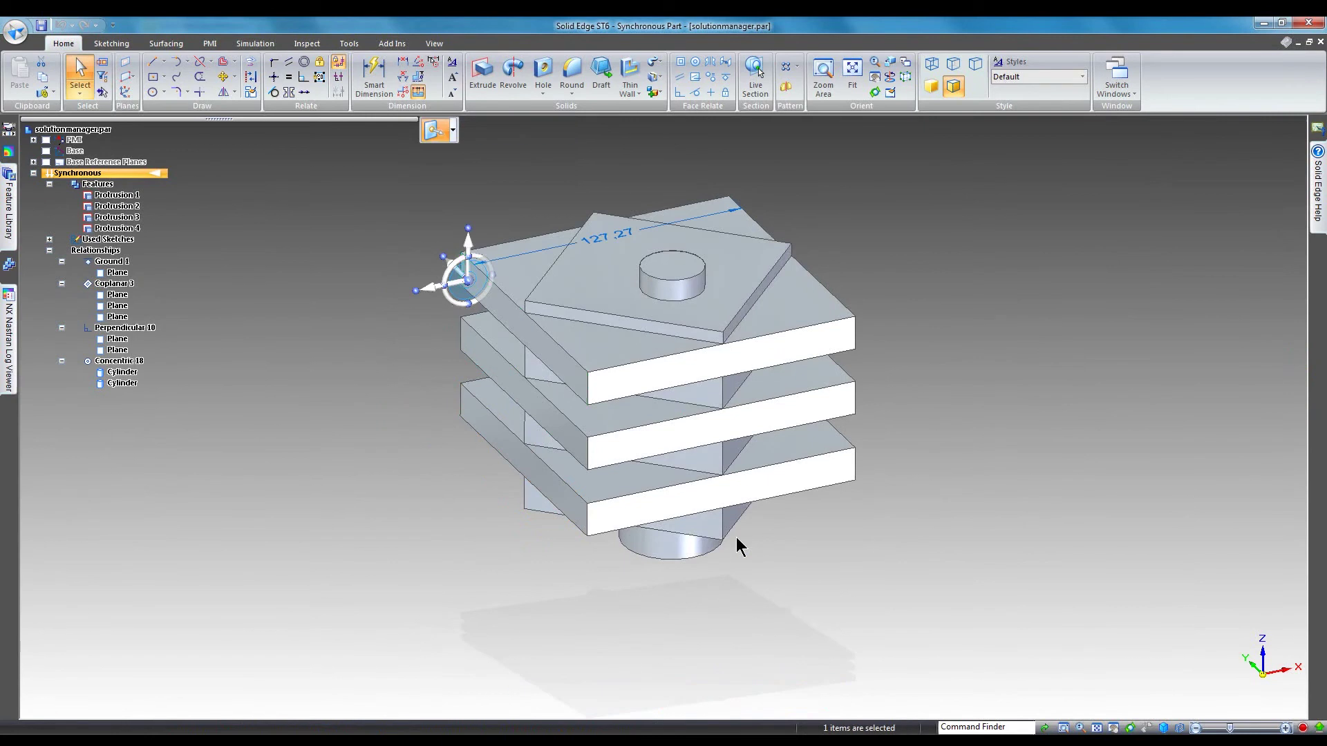
key(Escape)
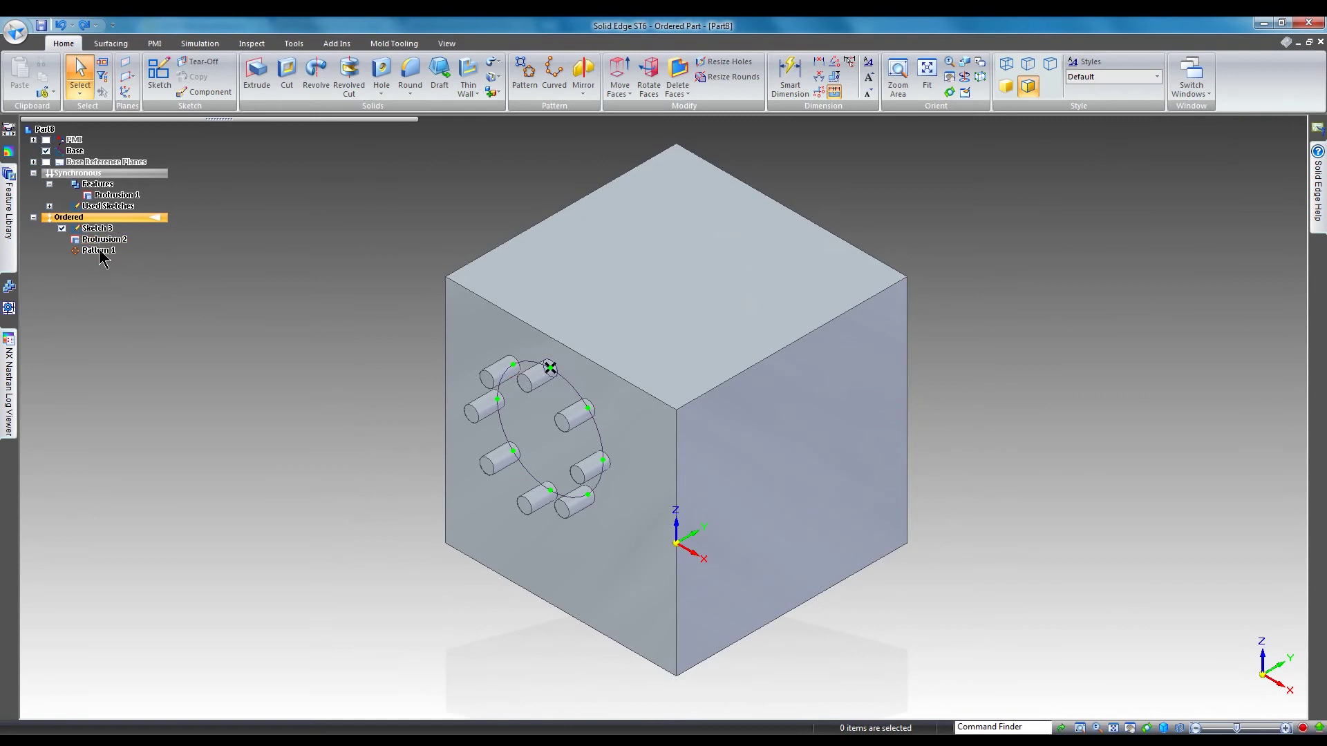
Move Pattern 1 to synchronous, activate the Synchronous environment, and select Pattern 1.
right_click(100, 251)
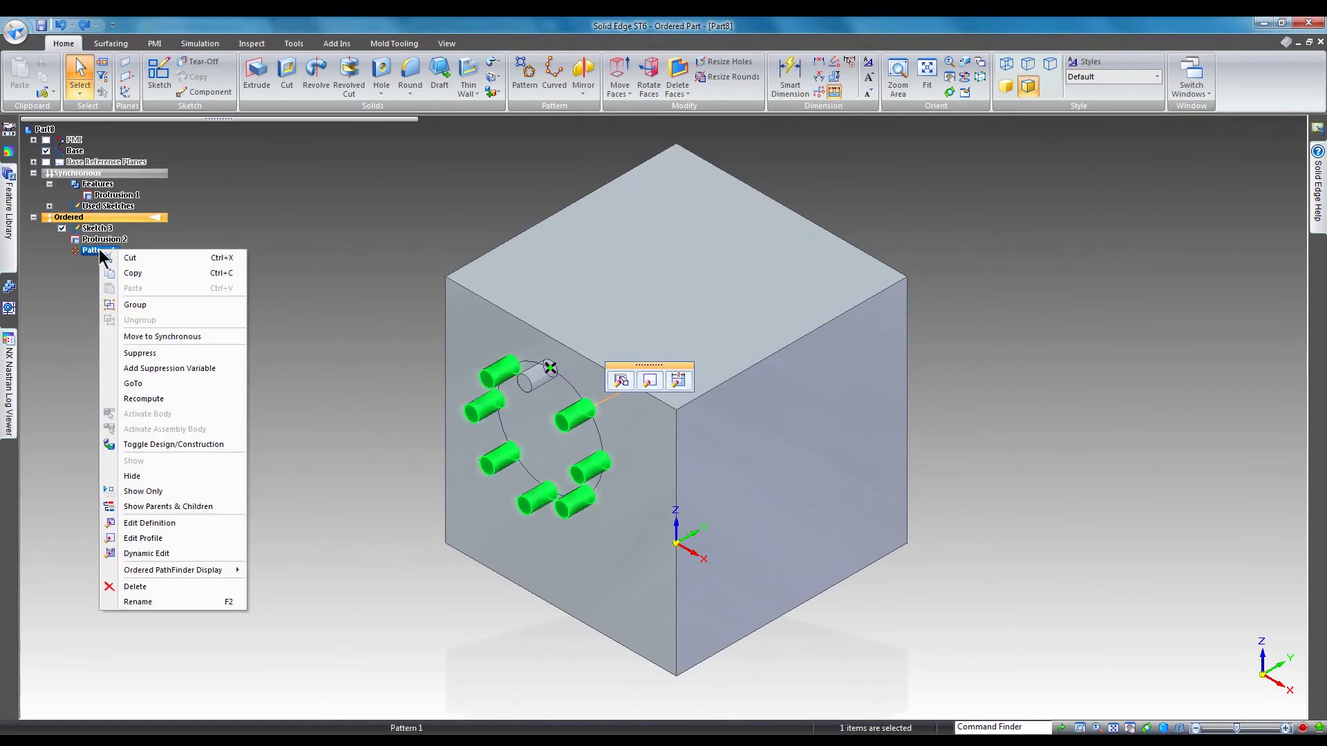
click(163, 336)
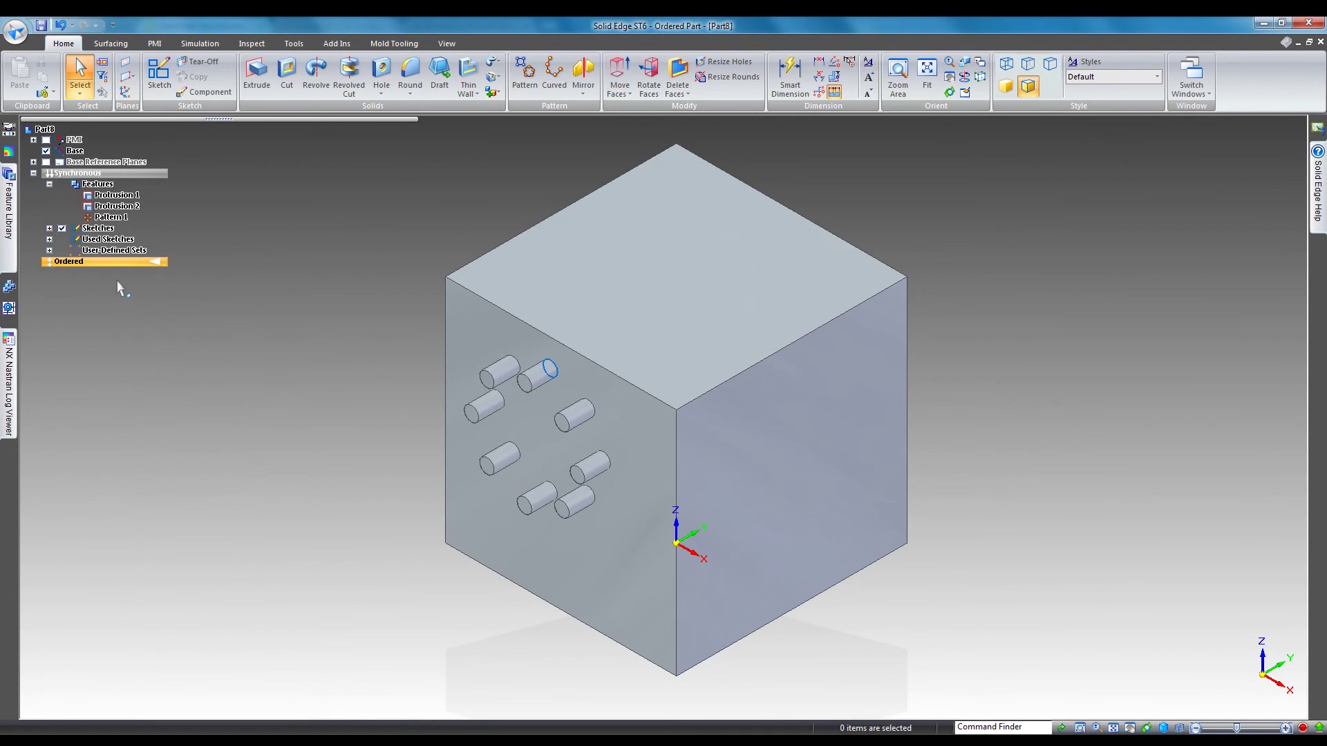
click(158, 177)
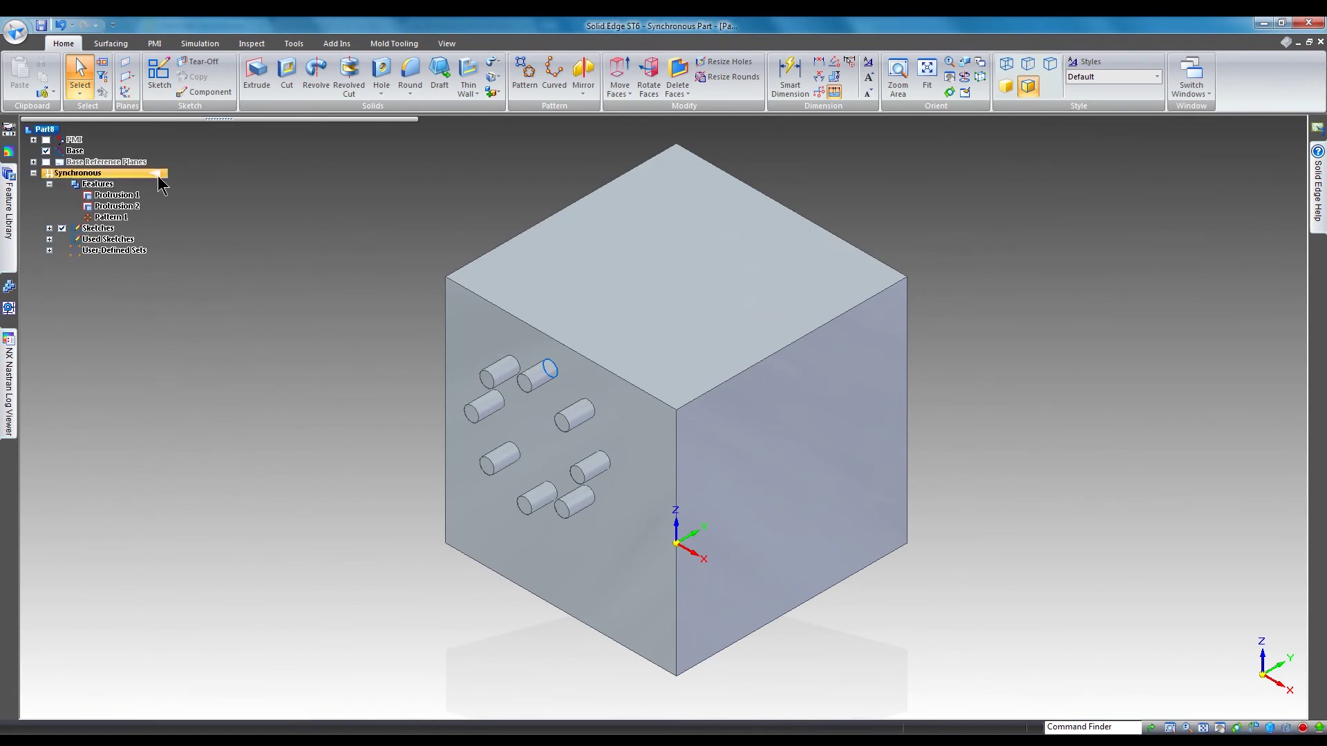
click(127, 219)
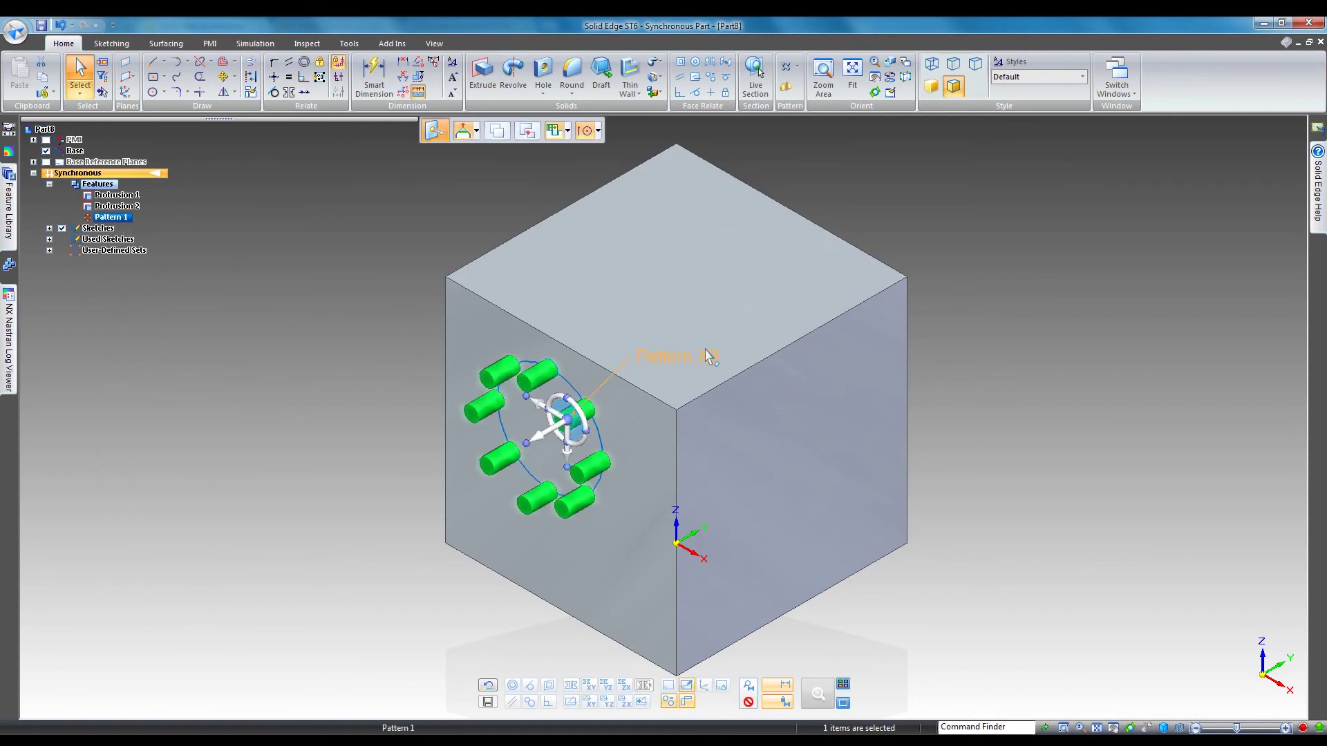
Change the Pattern 1 count to 4 pins.
key(Escape)
text(4)
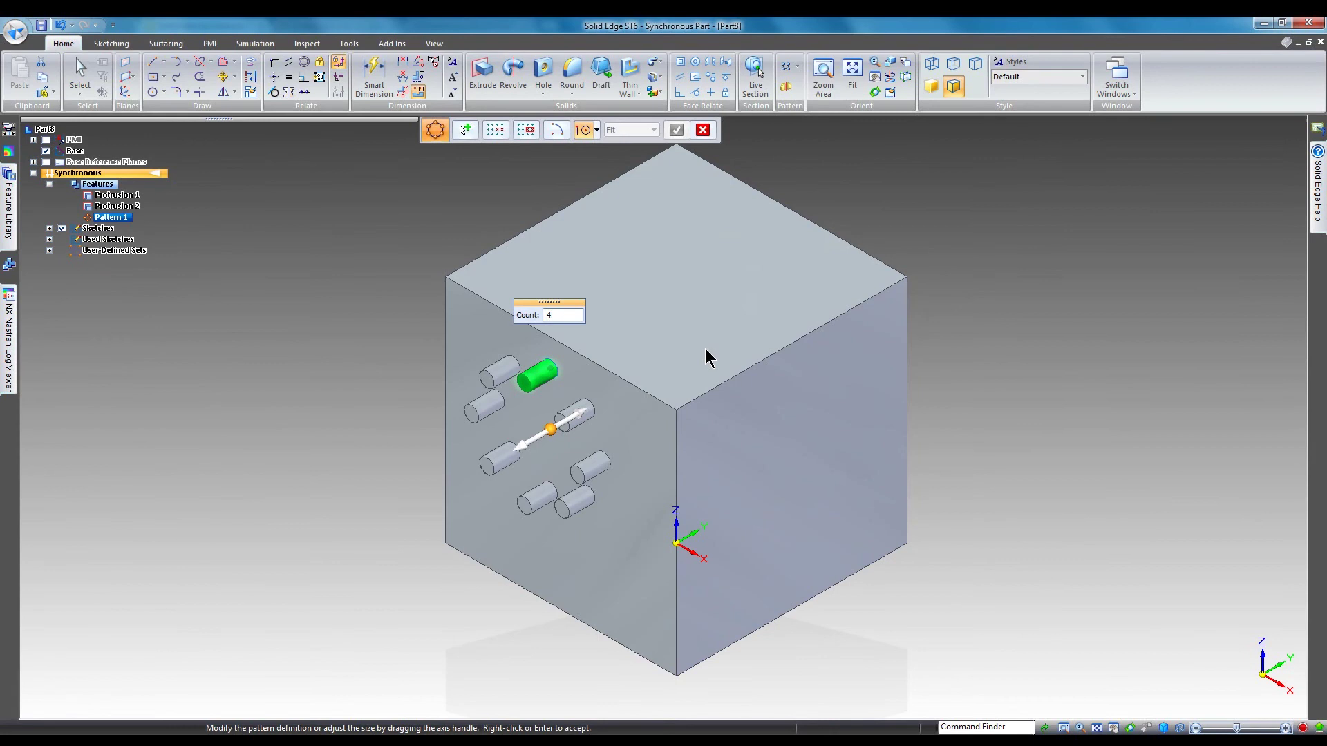
key(Return)
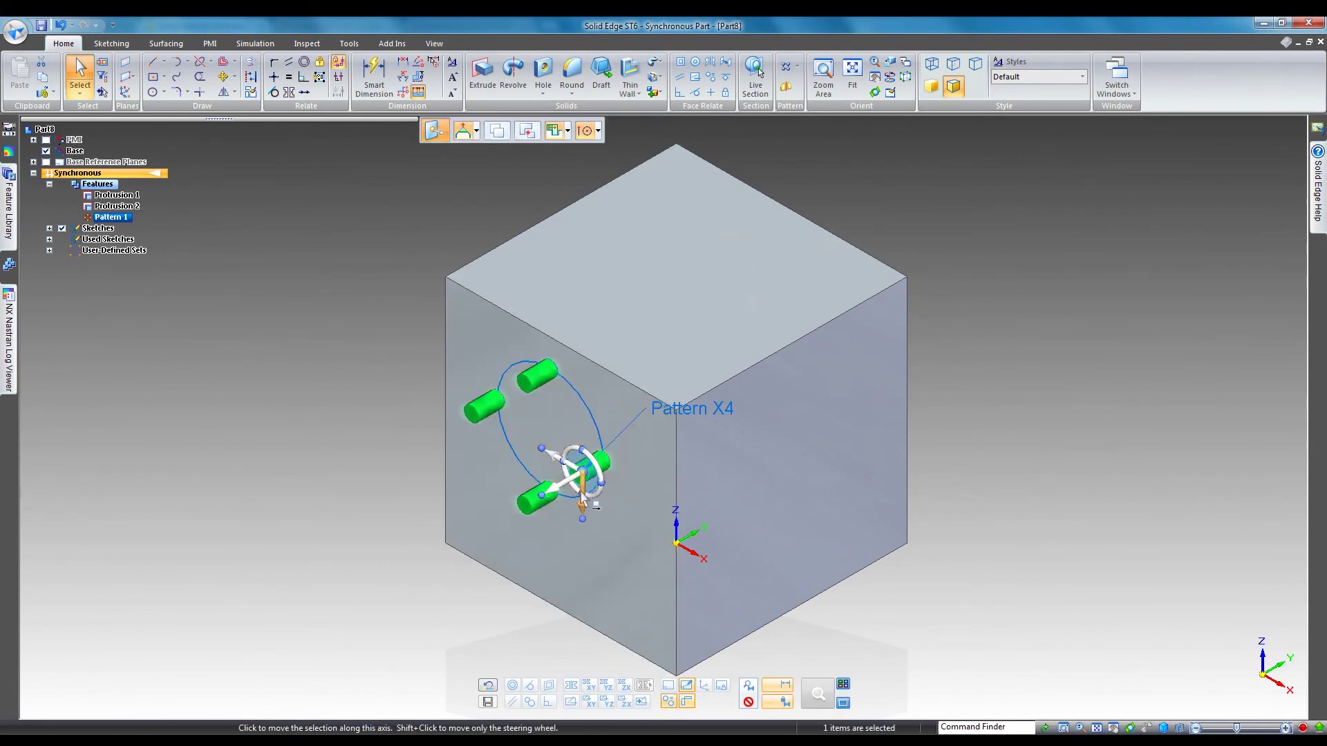
Drag the patterned pins lower on the cube face, then clear the selection.
click(582, 497)
click(583, 504)
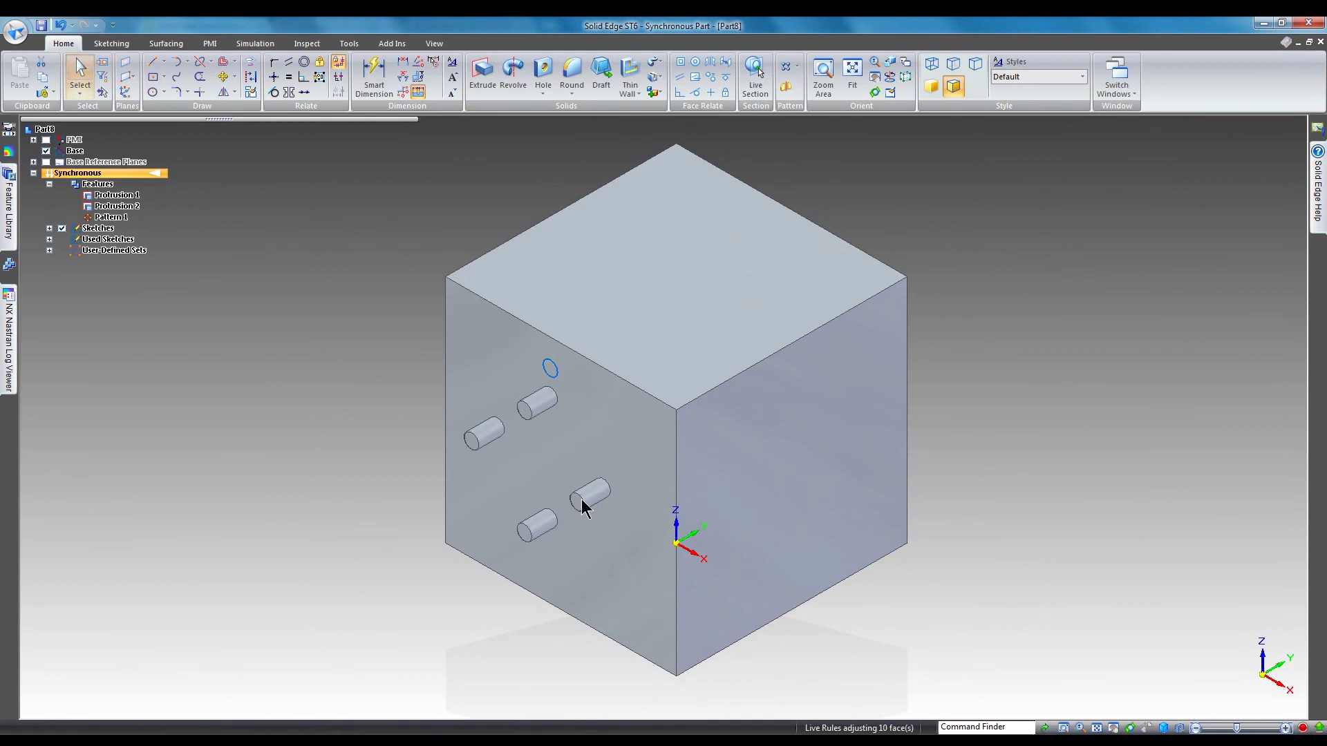
click(573, 502)
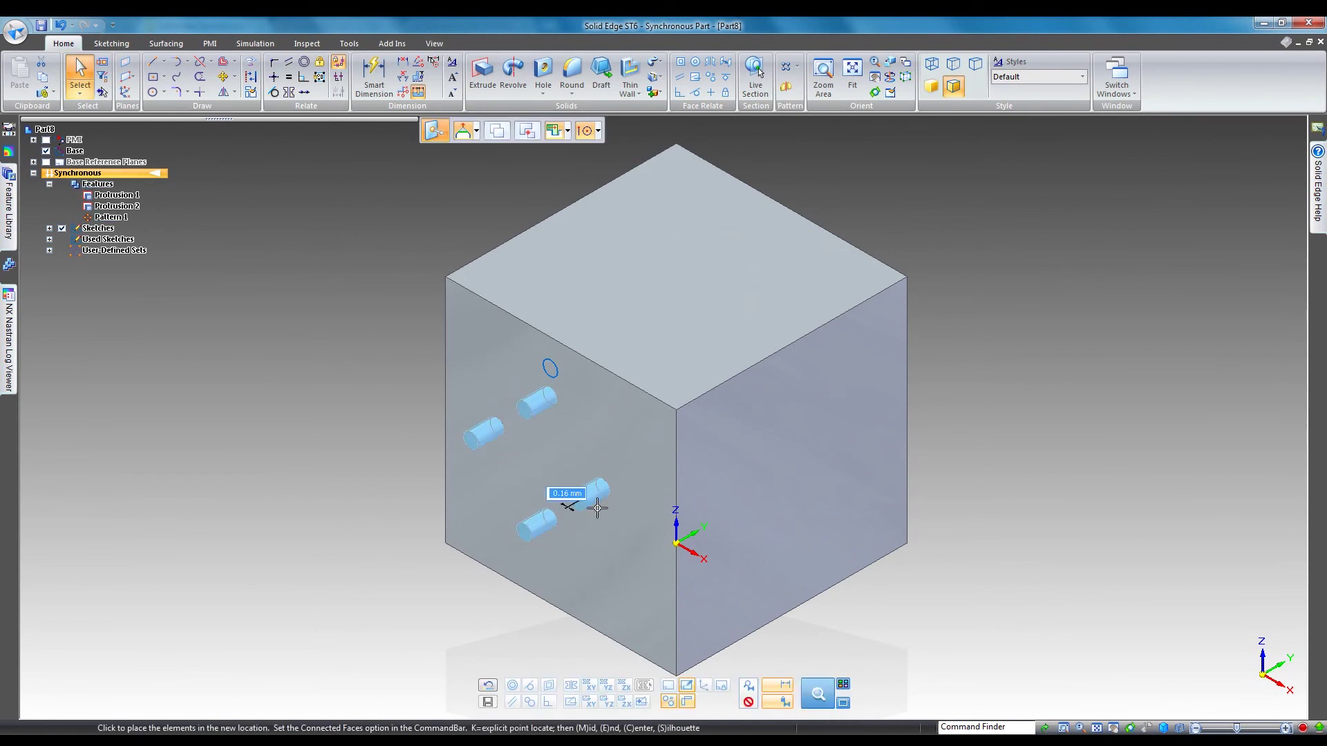
click(619, 520)
click(563, 542)
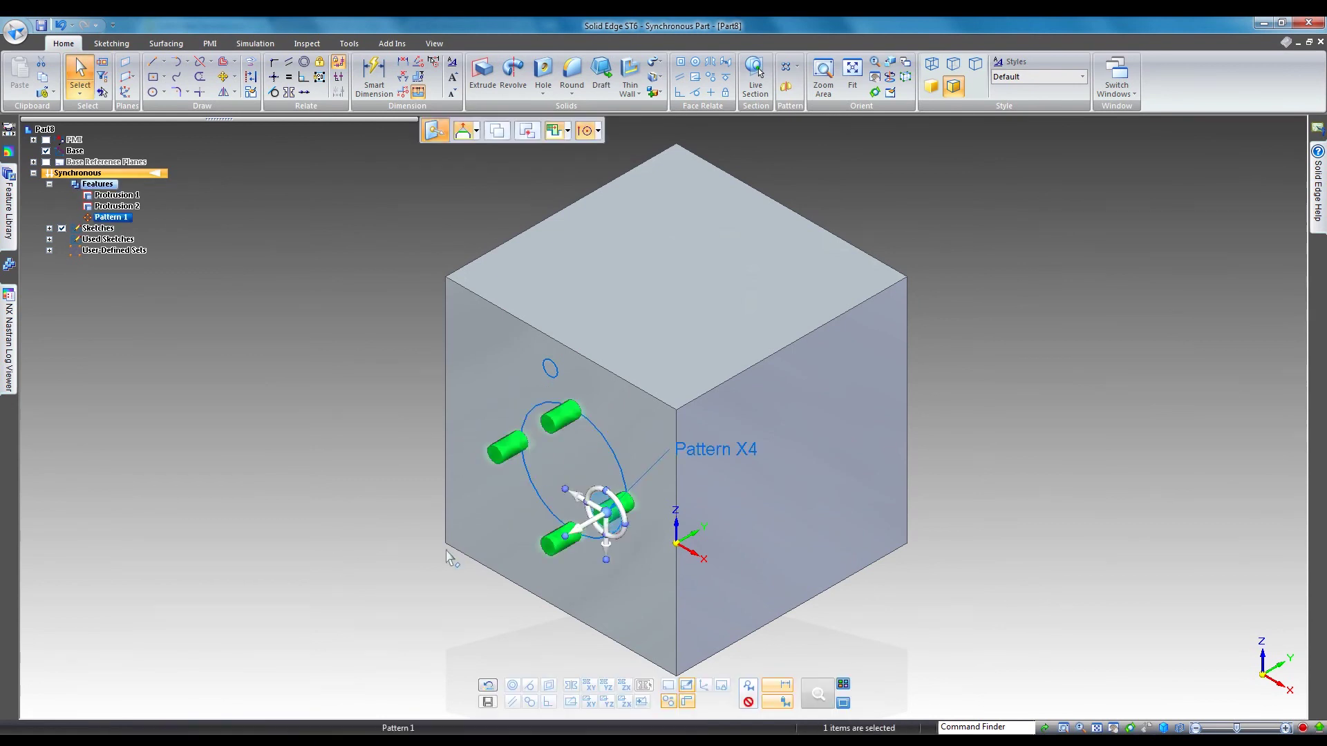
click(322, 455)
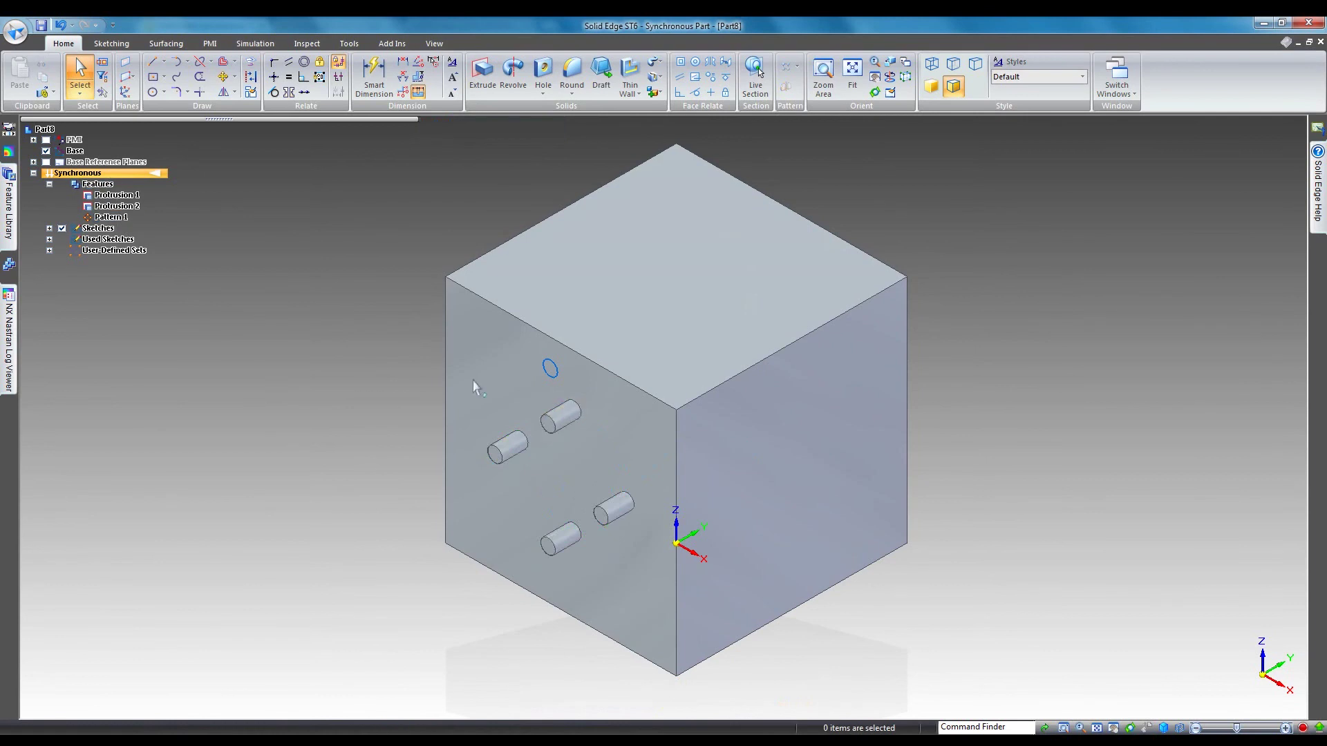
Shift the pins 0.61 mm by moving the upper-left pin with its pattern.
click(561, 414)
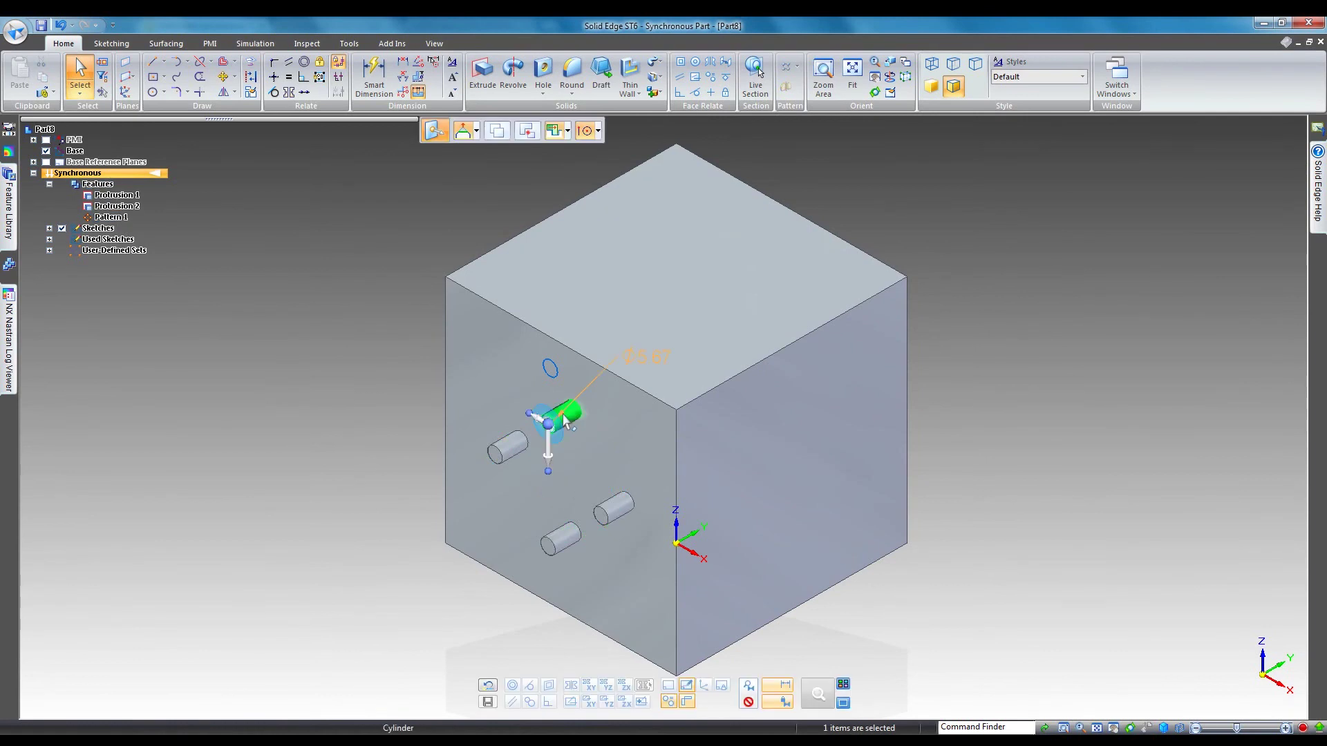
click(548, 456)
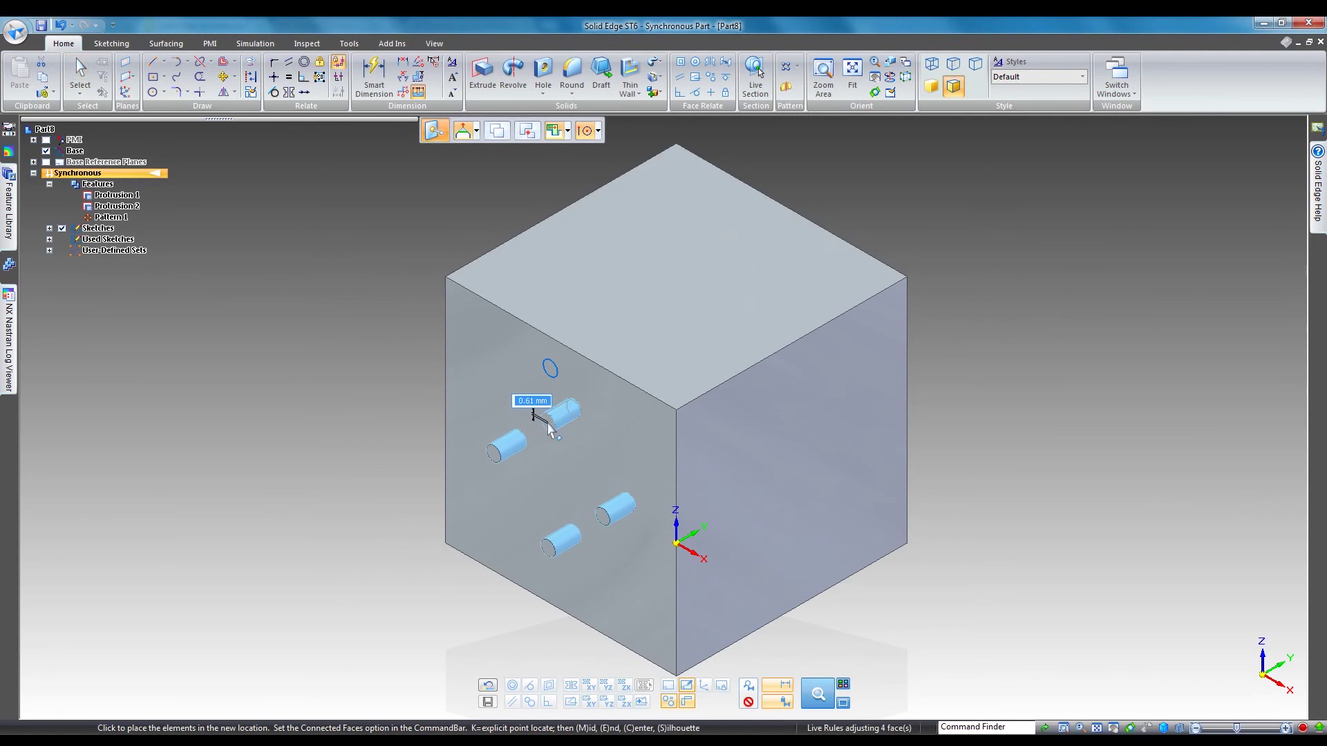
click(551, 428)
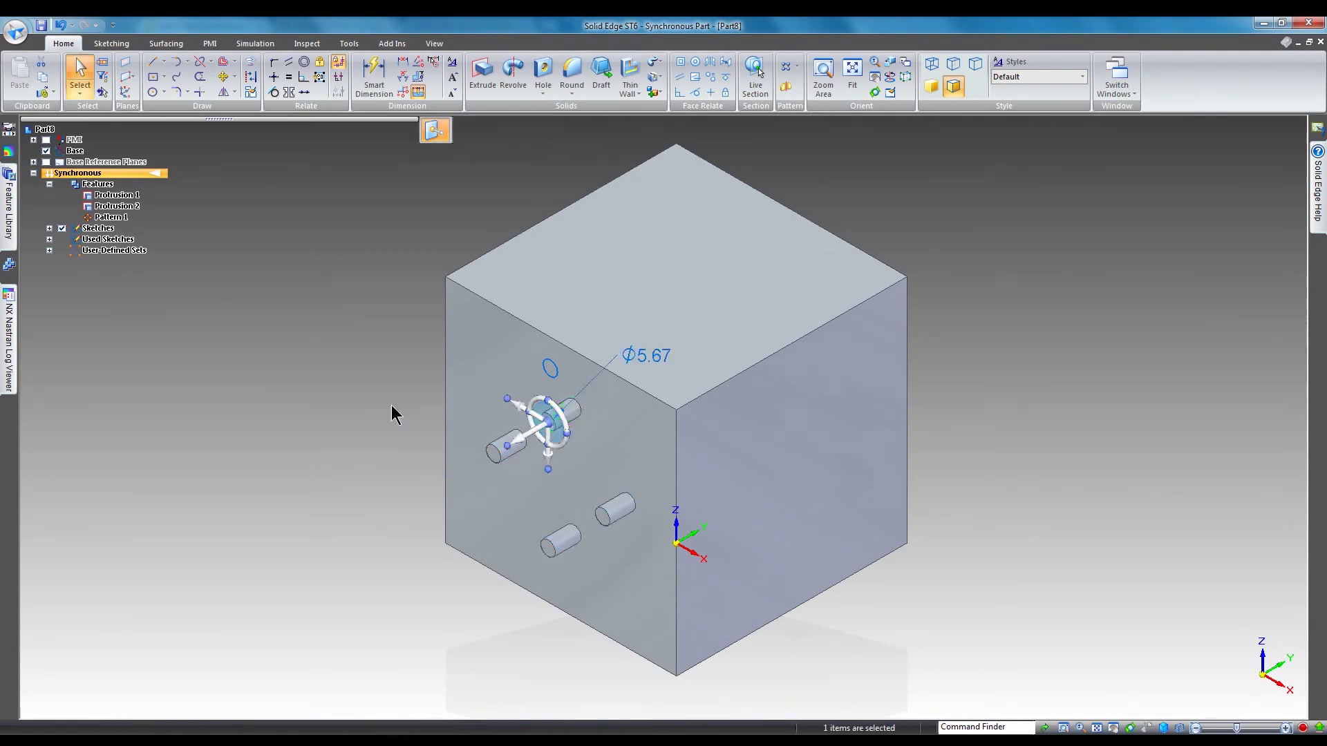